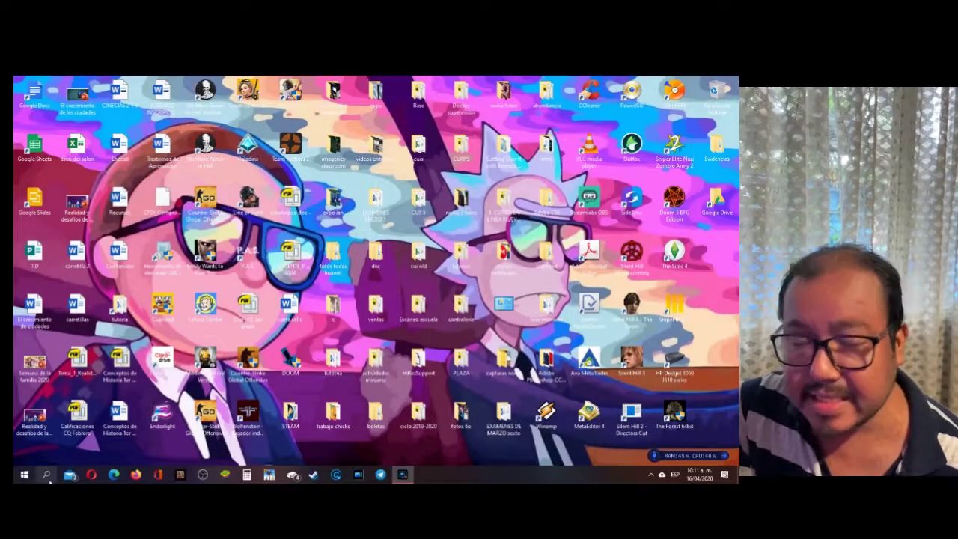
# Launch Excel 2019 from the Start menu's app list, jumping to the E apps via the letter index.
pyautogui.click(404, 476)
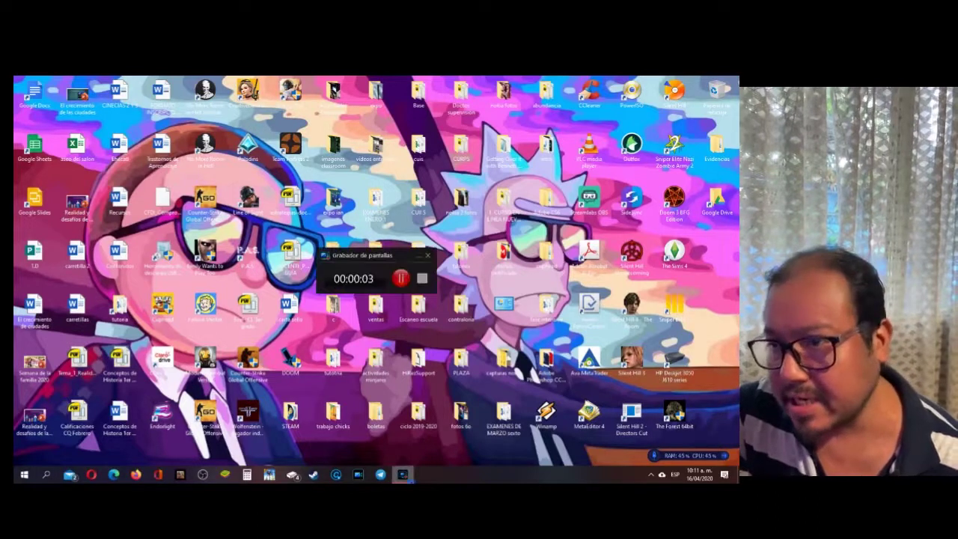
pyautogui.click(24, 474)
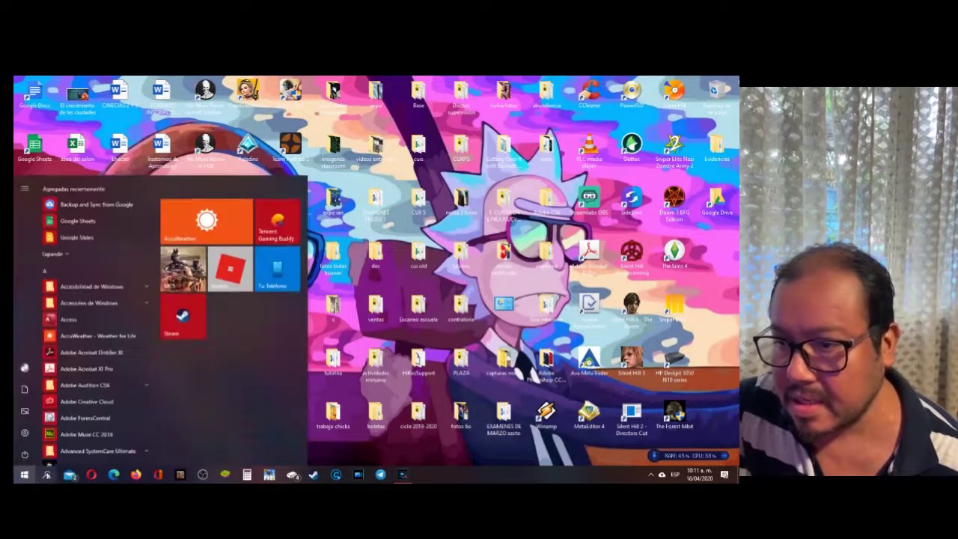
pyautogui.click(73, 265)
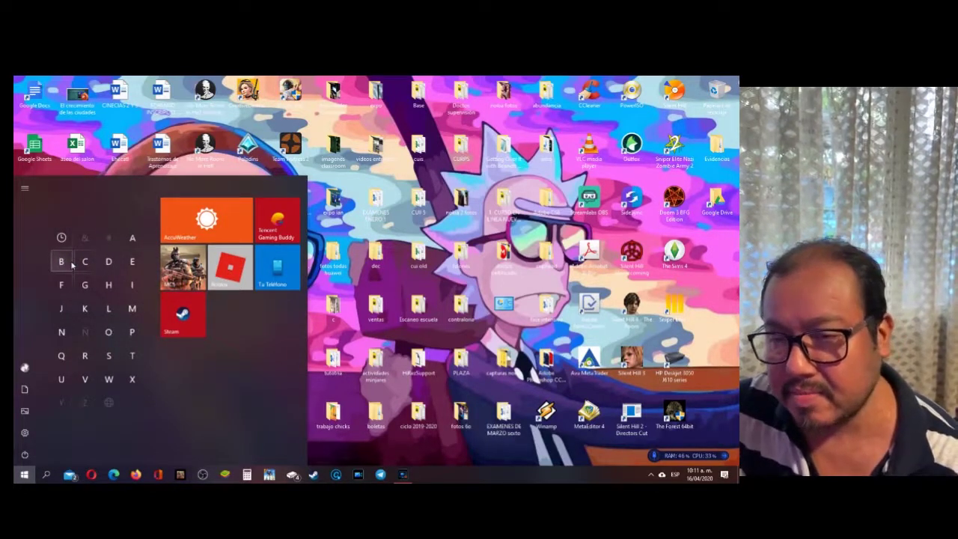
pyautogui.click(25, 475)
pyautogui.click(25, 474)
pyautogui.click(71, 272)
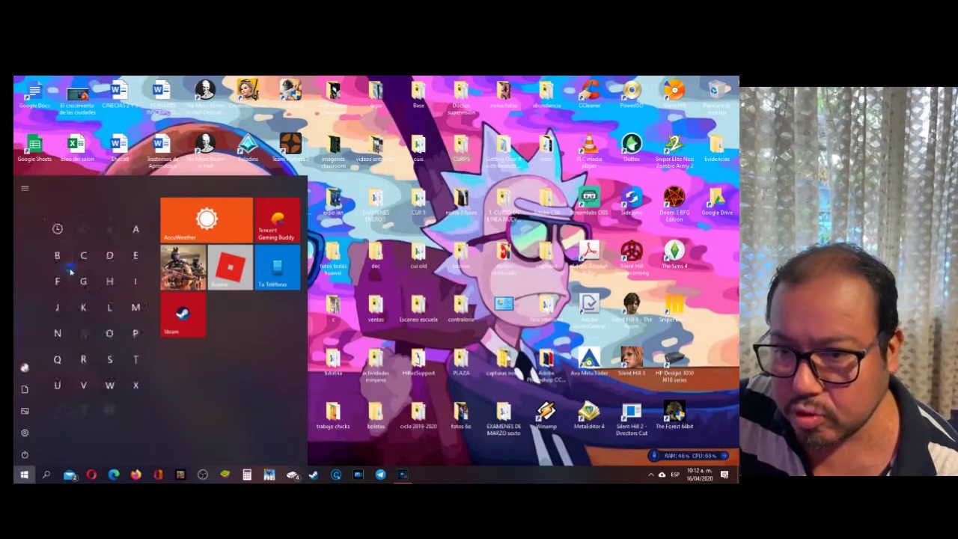
pyautogui.click(131, 263)
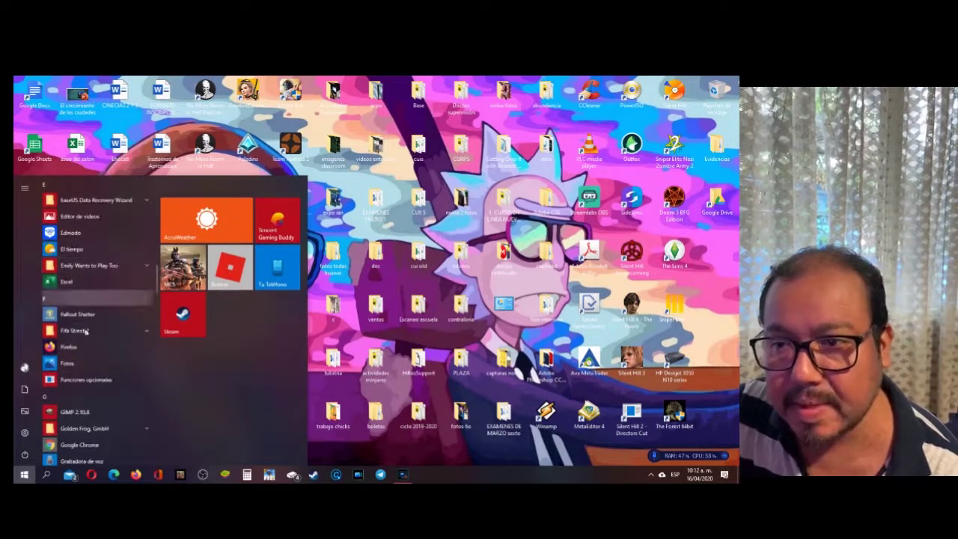
pyautogui.click(100, 288)
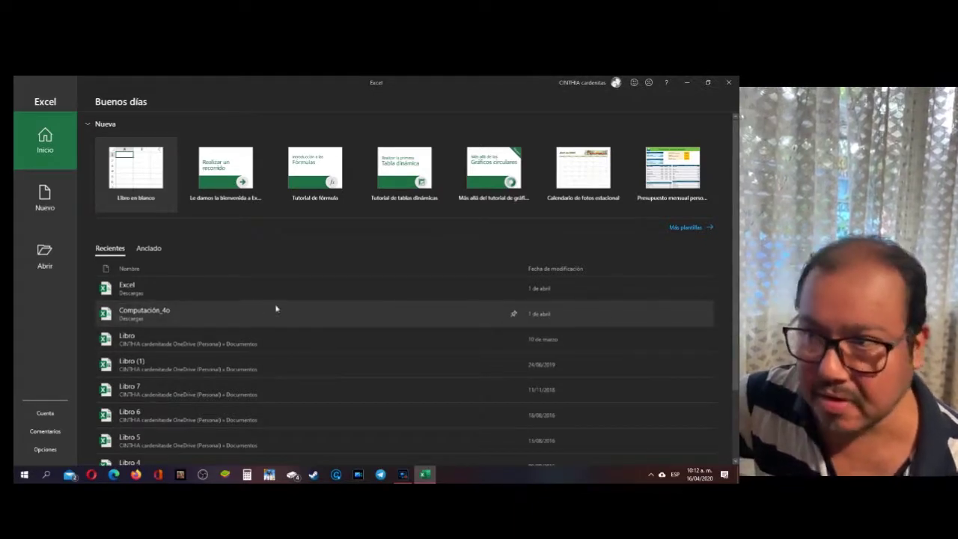
# Create a new blank workbook with Libro en blanco.
pyautogui.click(142, 183)
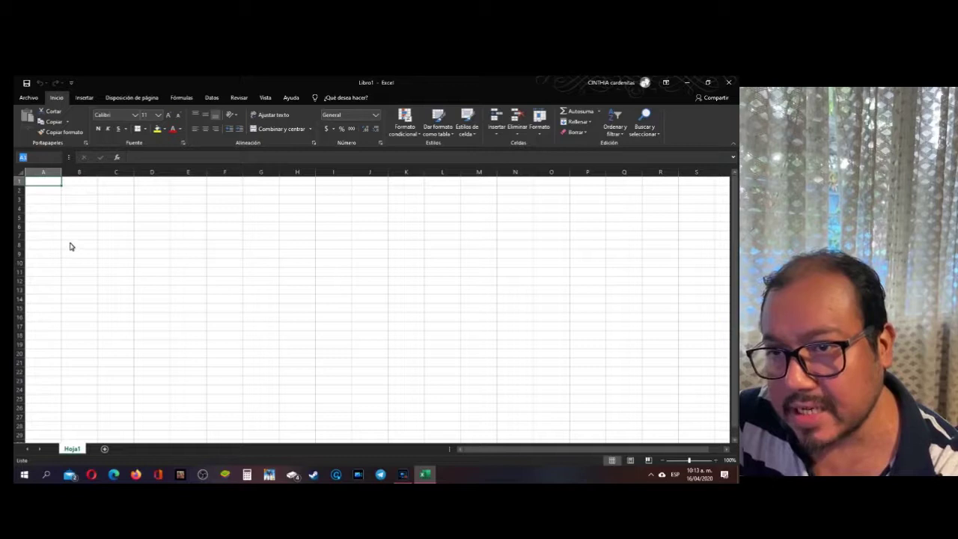
pyautogui.click(359, 272)
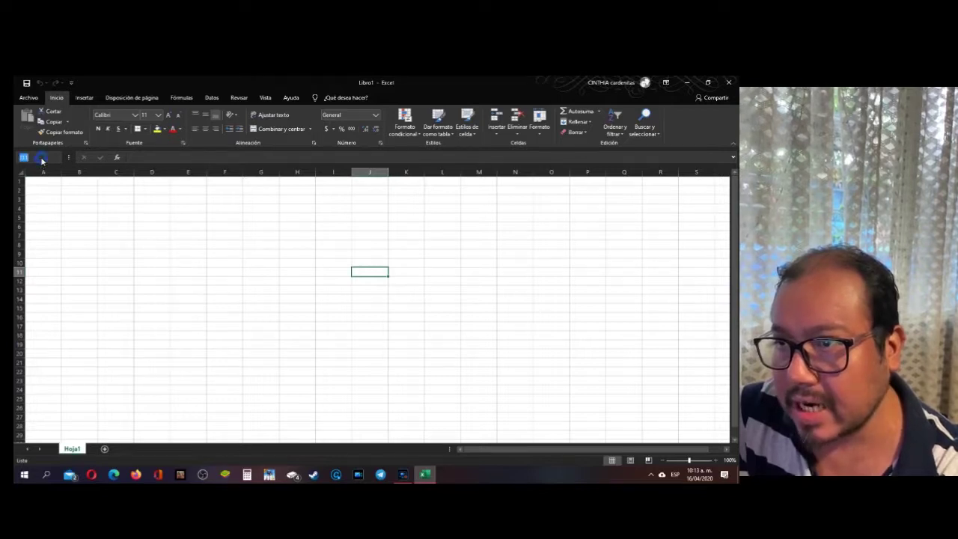
pyautogui.click(194, 282)
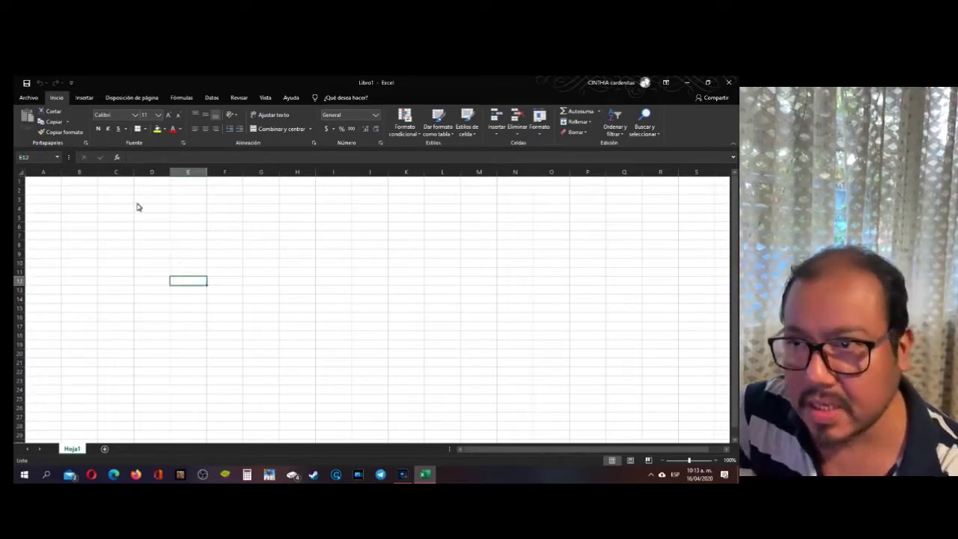
pyautogui.moveTo(153, 180); pyautogui.dragTo(157, 426)
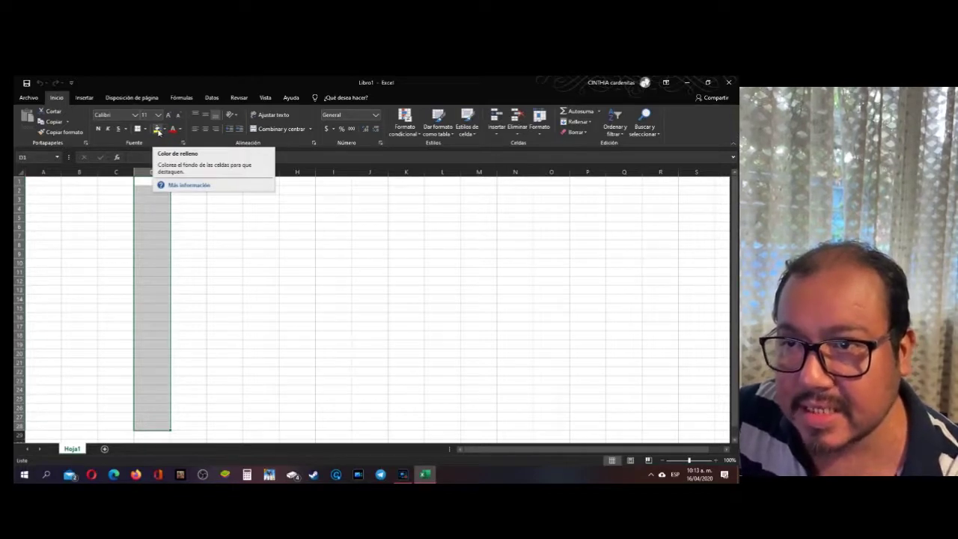
pyautogui.click(157, 129)
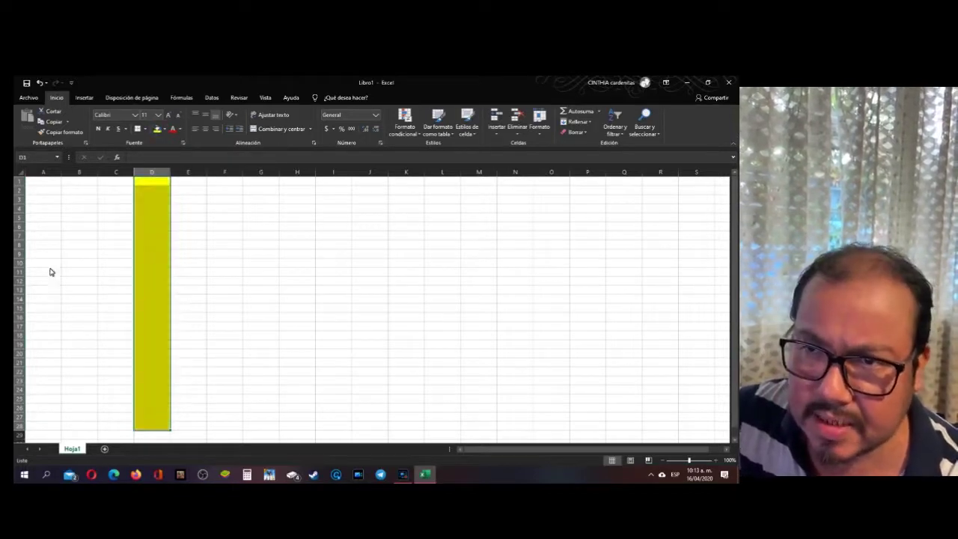
pyautogui.moveTo(46, 256); pyautogui.dragTo(464, 260)
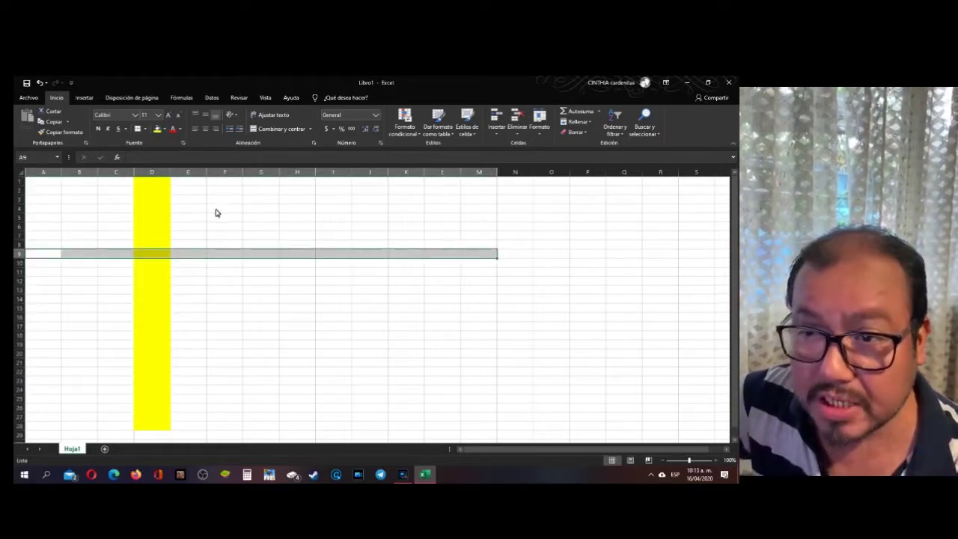
pyautogui.click(157, 130)
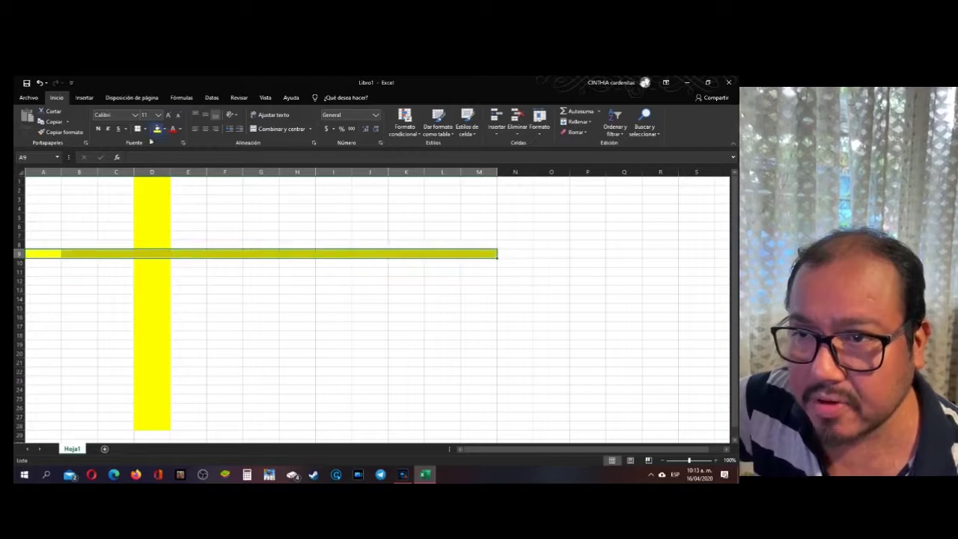
pyautogui.click(152, 254)
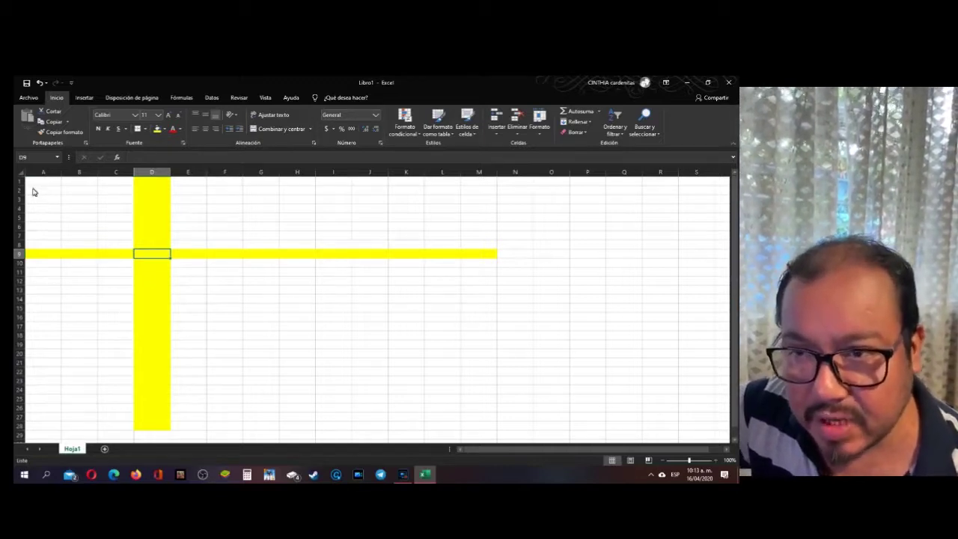
pyautogui.moveTo(36, 184); pyautogui.dragTo(482, 428)
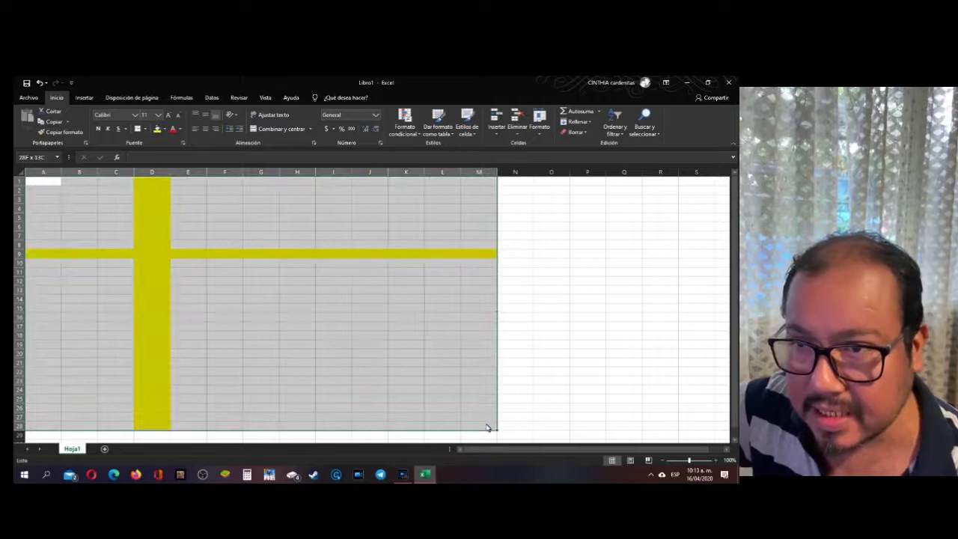
pyautogui.click(165, 131)
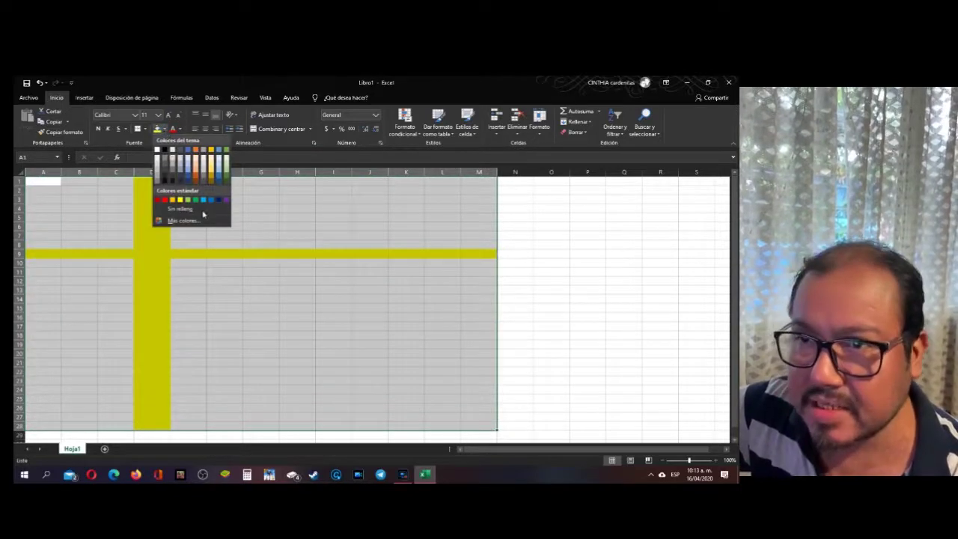
pyautogui.click(202, 212)
pyautogui.click(202, 212)
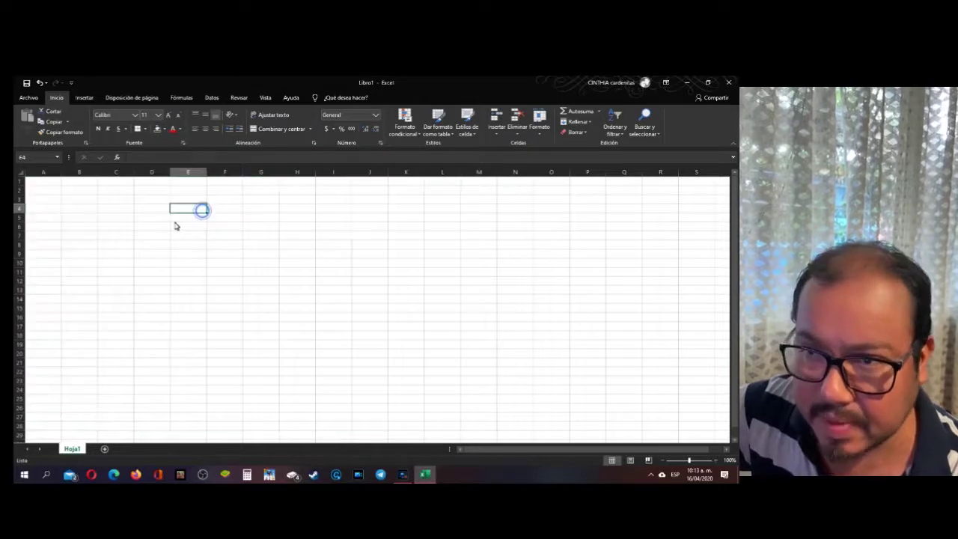
# Apply Todos los bordes to the range A1:H14 on Hoja1.
pyautogui.click(176, 219)
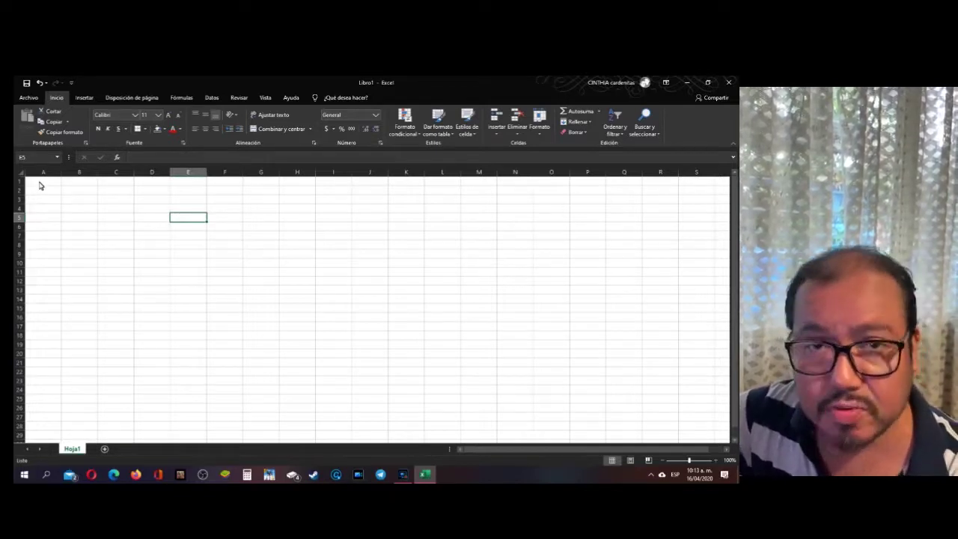
pyautogui.moveTo(39, 181); pyautogui.dragTo(297, 302)
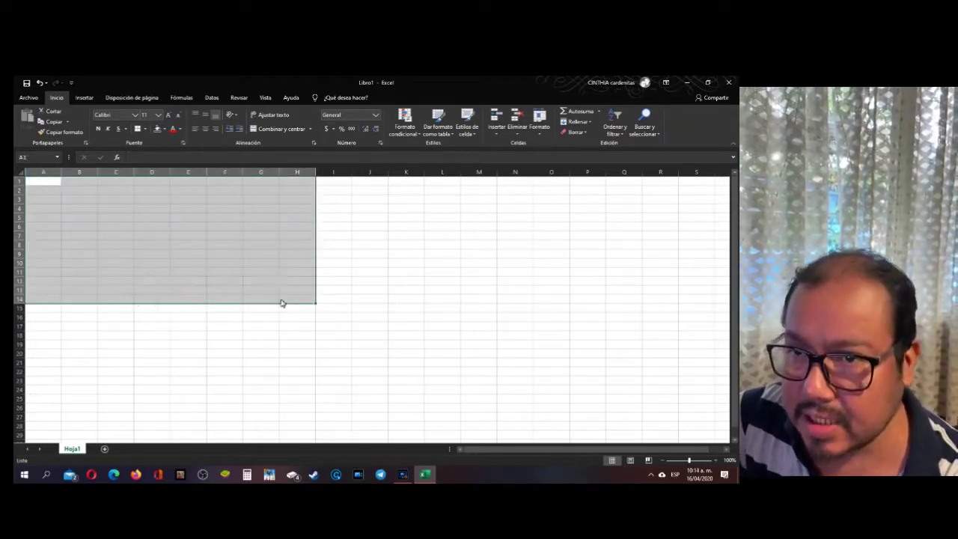
pyautogui.click(146, 130)
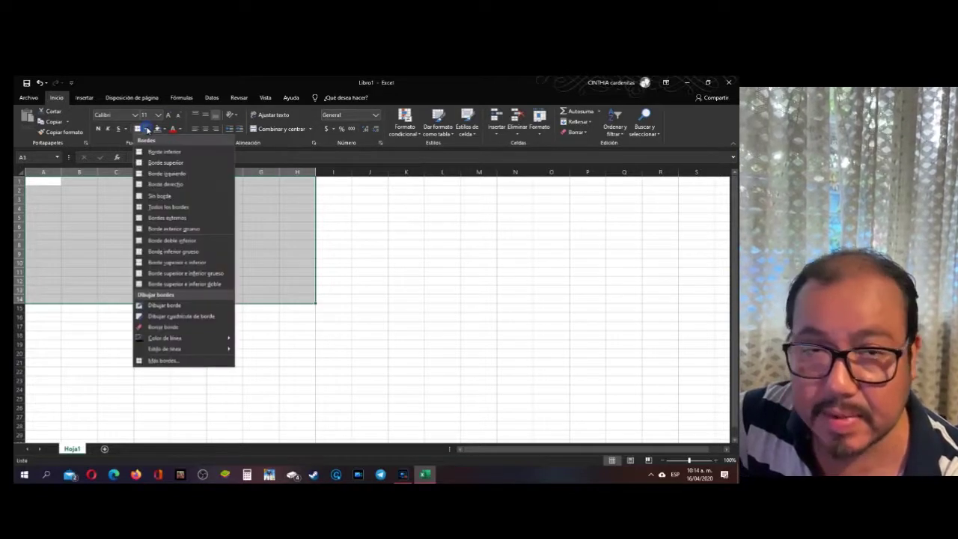
pyautogui.click(196, 208)
pyautogui.click(405, 289)
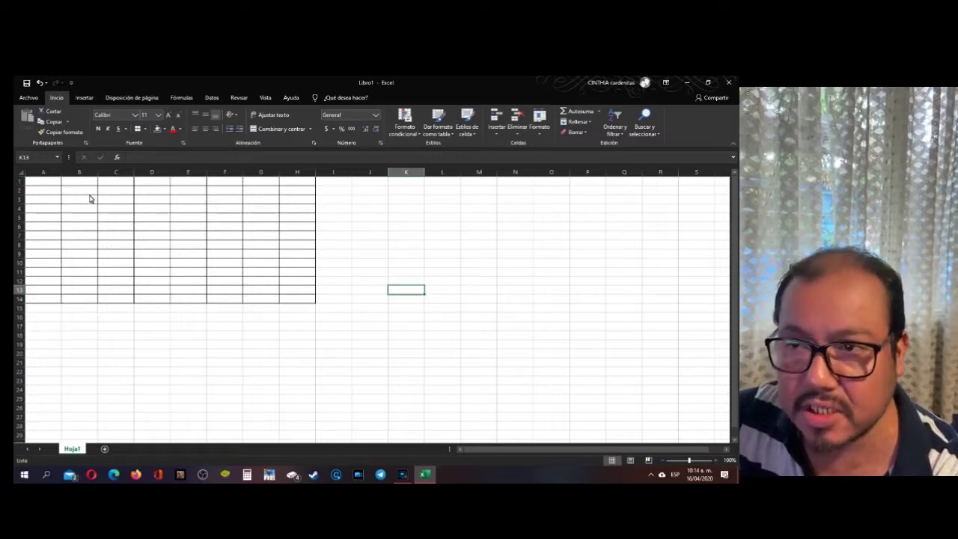
# Apply a standard font colour to the header row A1:H1.
pyautogui.moveTo(46, 182)
pyautogui.mouseDown()
pyautogui.moveTo(149, 199)
pyautogui.moveTo(295, 185)
pyautogui.mouseUp()
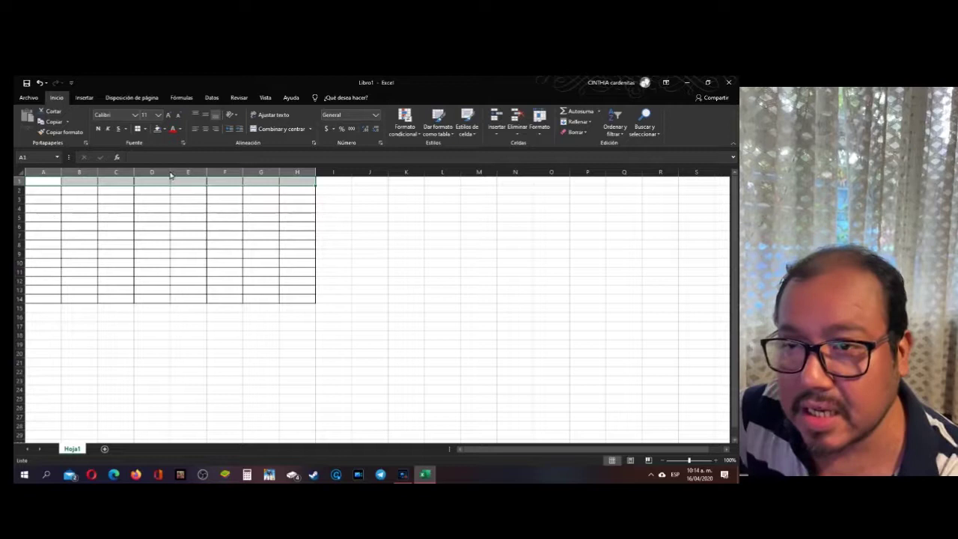
pyautogui.click(180, 129)
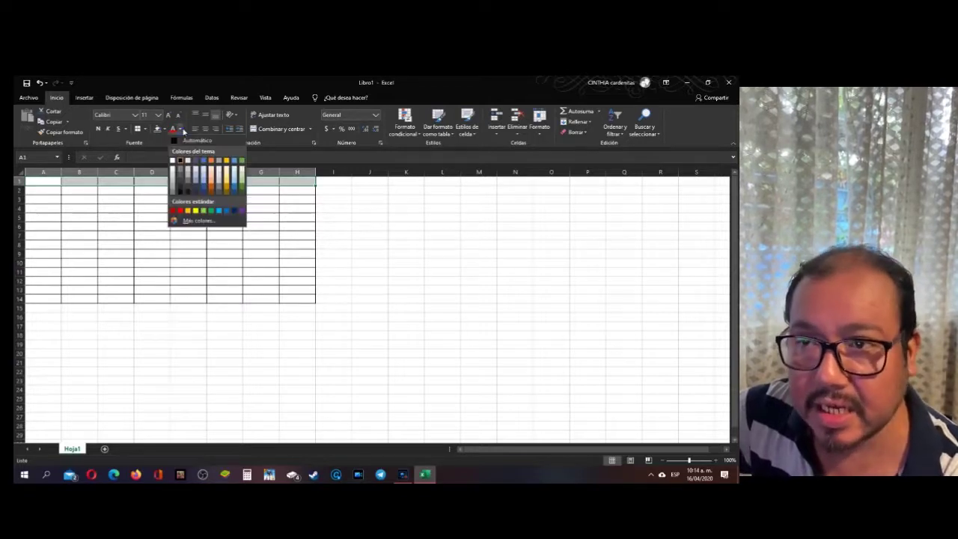
pyautogui.click(219, 215)
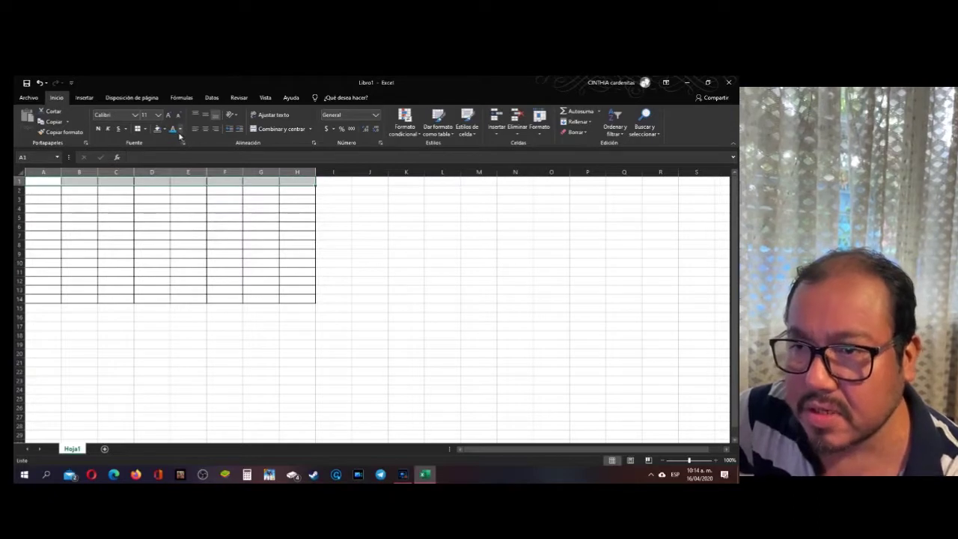
# Fill header row A1:H1 light blue, then select cell B2.
pyautogui.moveTo(43, 184); pyautogui.dragTo(297, 184)
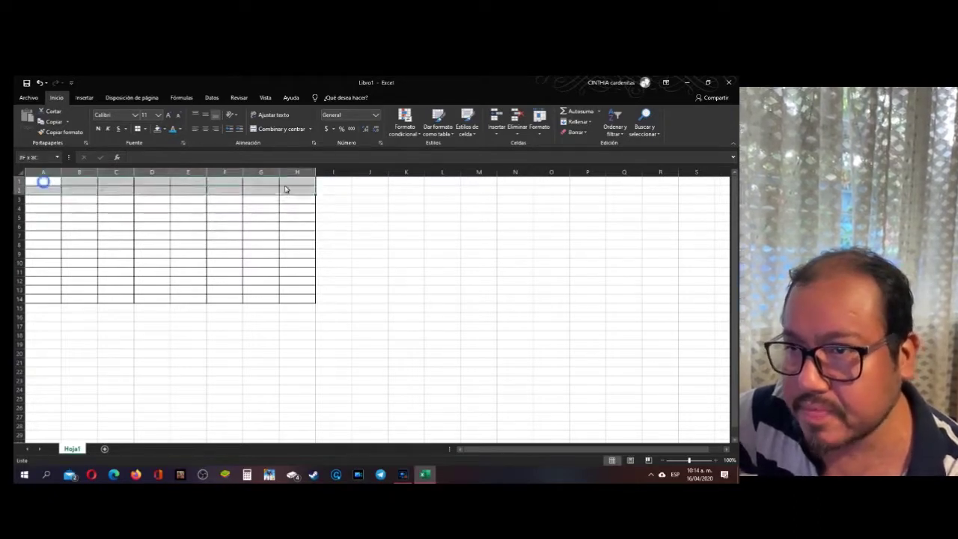
pyautogui.click(167, 132)
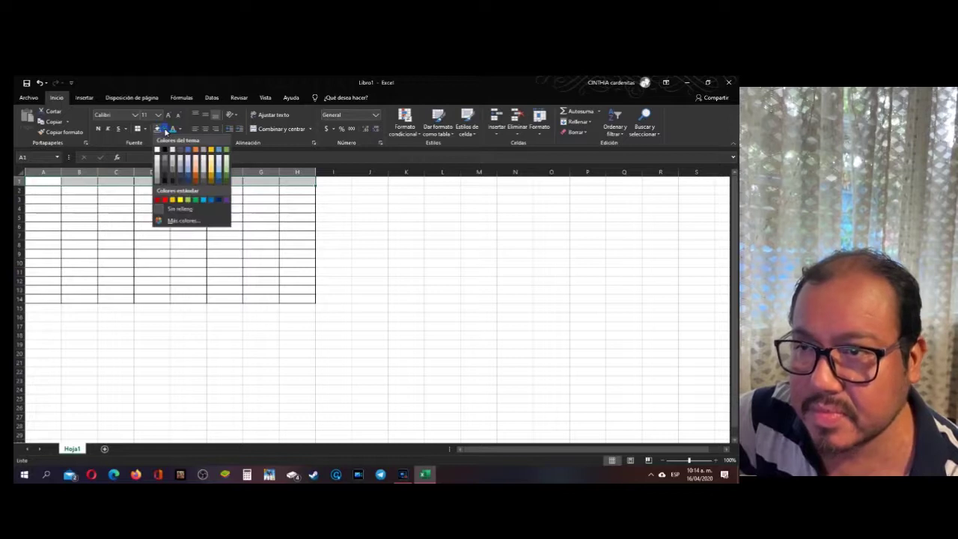
pyautogui.click(202, 202)
pyautogui.click(202, 203)
pyautogui.click(392, 246)
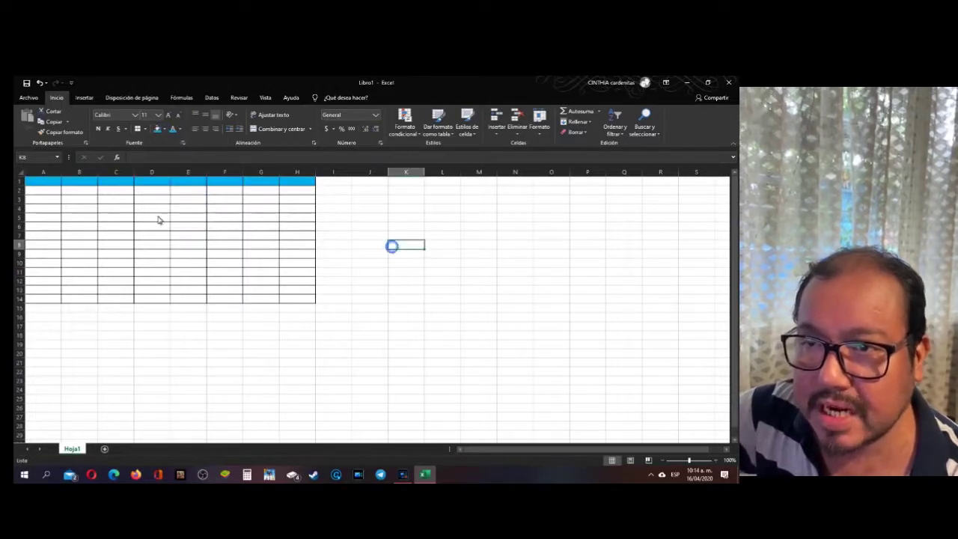
pyautogui.click(97, 196)
pyautogui.click(97, 192)
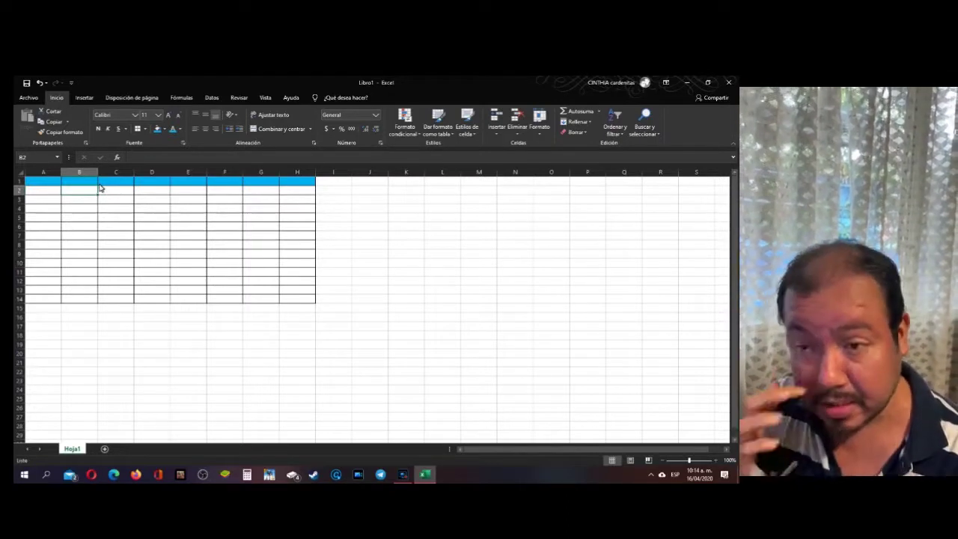
pyautogui.click(82, 172)
pyautogui.click(79, 193)
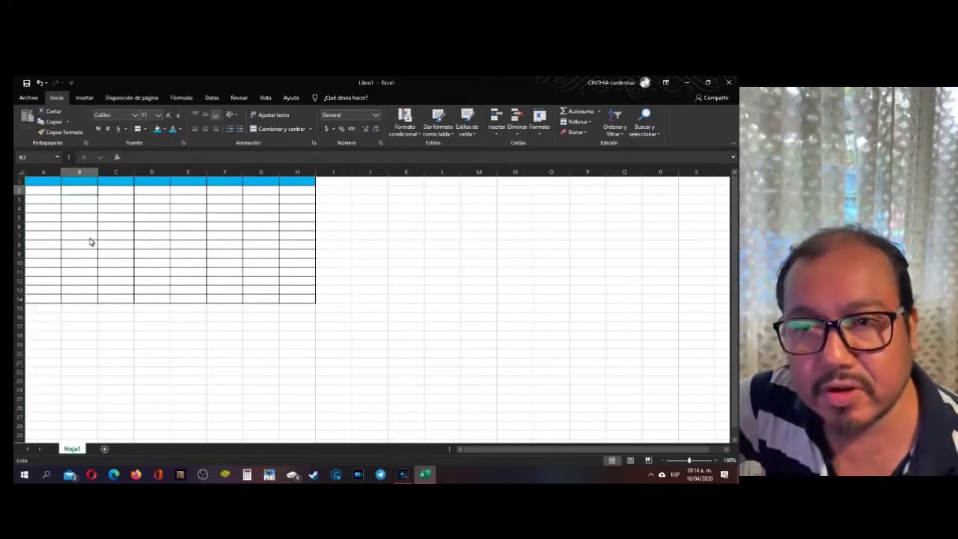
# Enter lunes in B1 and apply a font colour to header cells B1:H1.
pyautogui.click(78, 181)
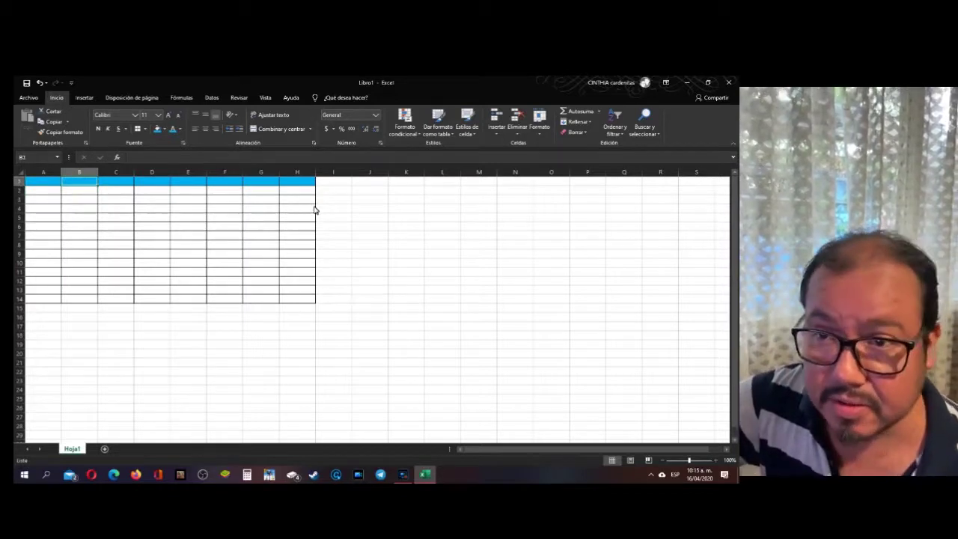
pyautogui.write('lunes')
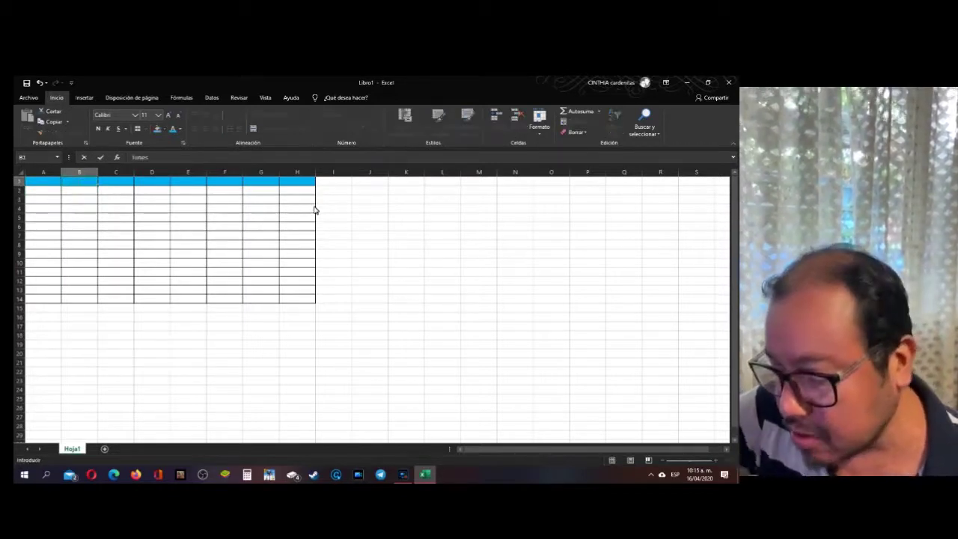
pyautogui.click(87, 207)
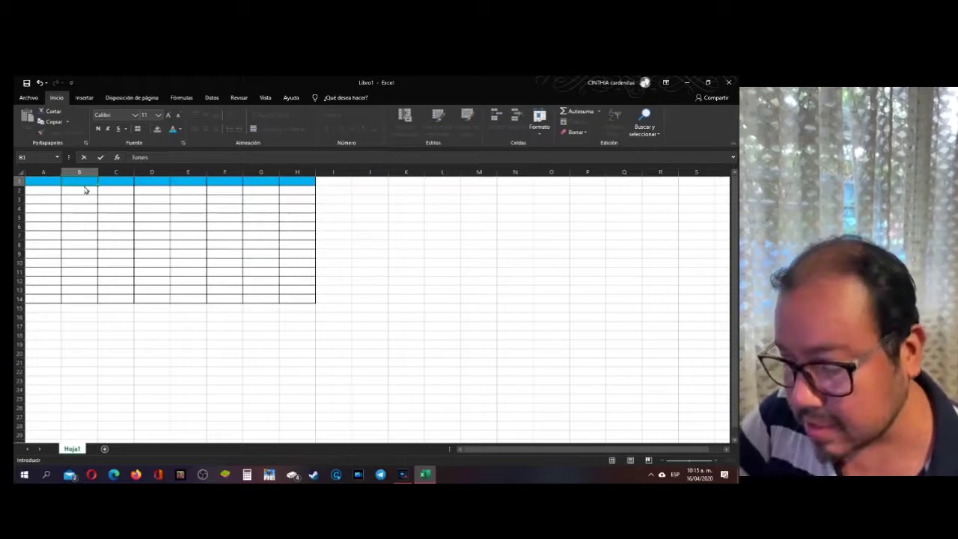
pyautogui.moveTo(68, 184); pyautogui.dragTo(303, 184)
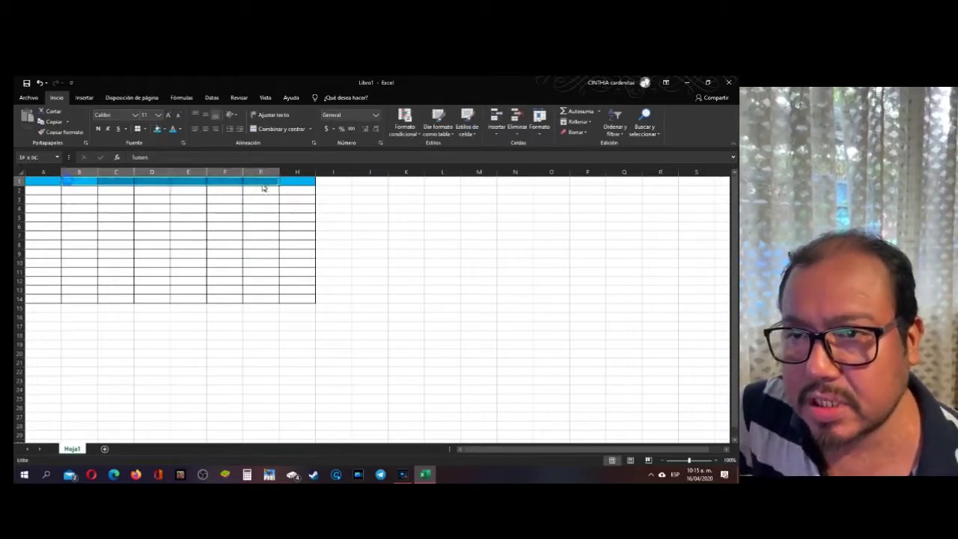
pyautogui.click(182, 130)
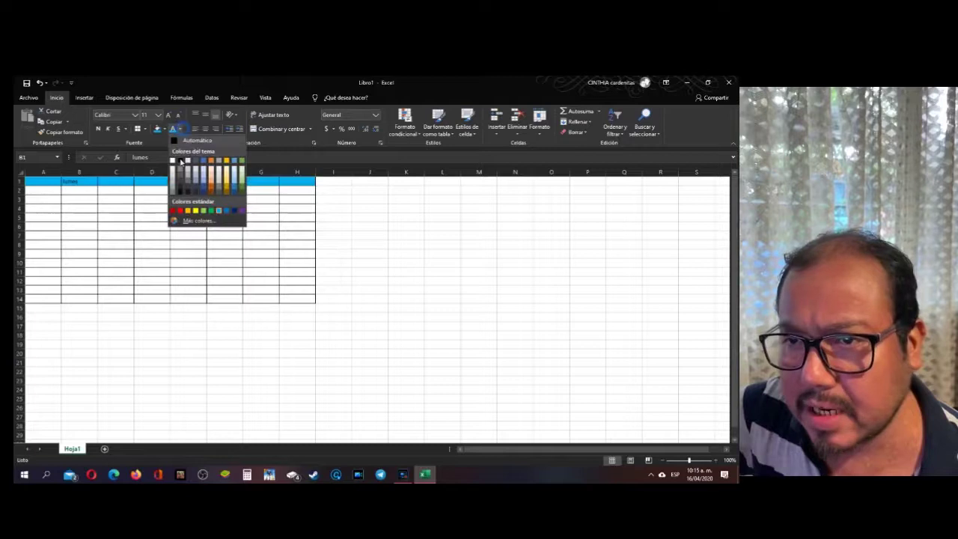
pyautogui.click(224, 210)
# Enter martes in C1 and extend the weekday series from B1:C1 across to H1.
pyautogui.click(132, 182)
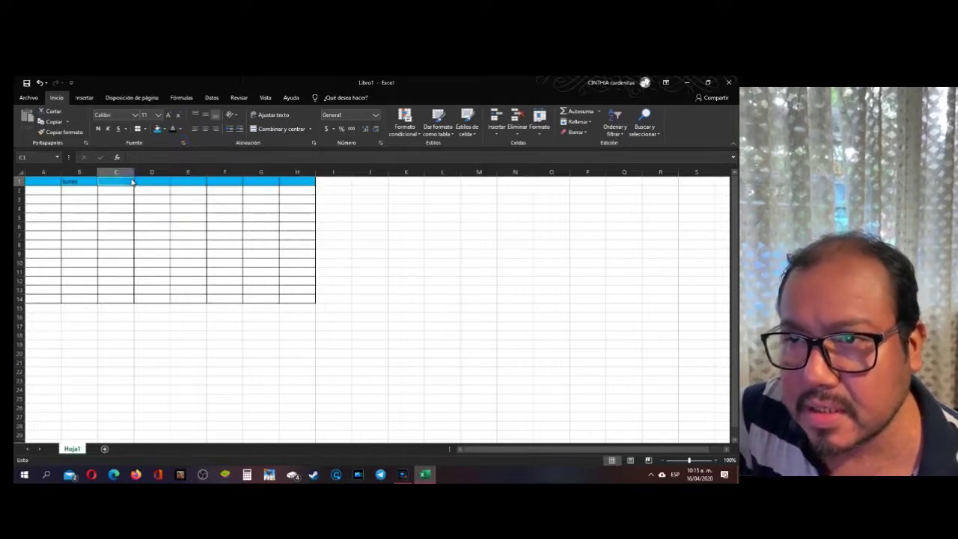
pyautogui.write('martes')
pyautogui.press('Tab')
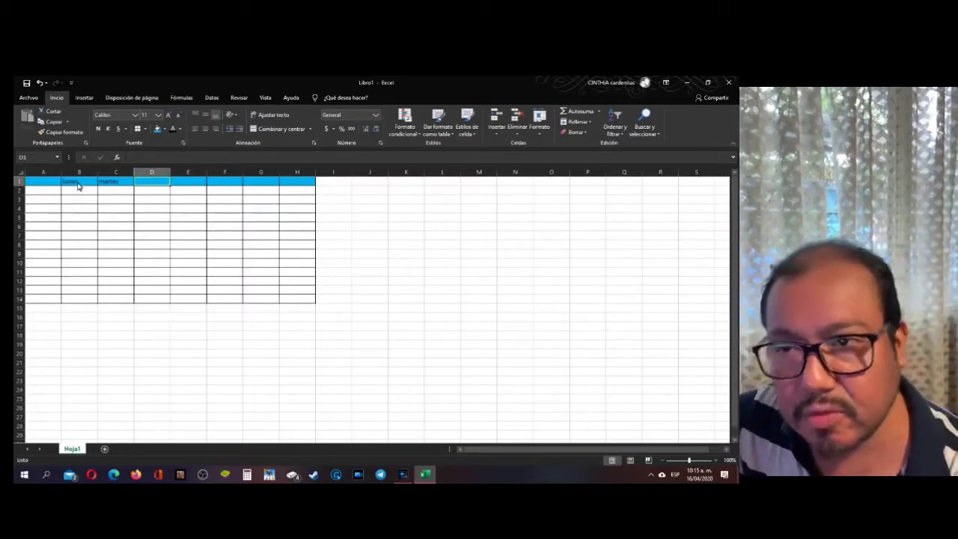
pyautogui.moveTo(78, 182); pyautogui.dragTo(116, 182)
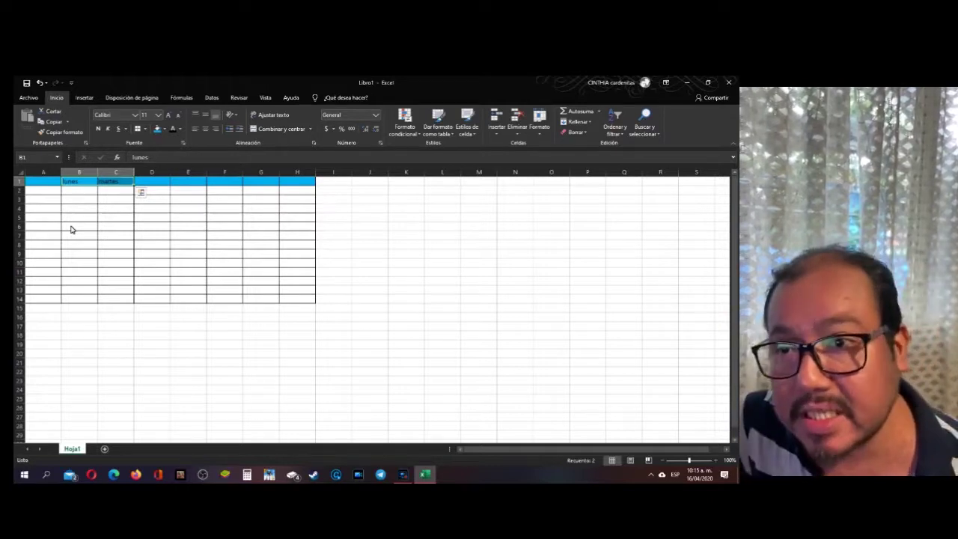
pyautogui.click(103, 217)
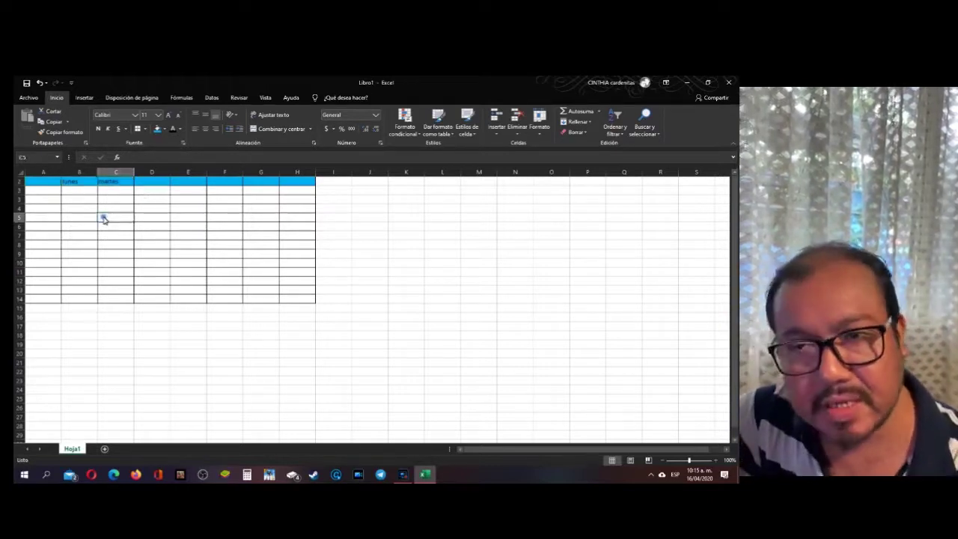
pyautogui.moveTo(73, 184); pyautogui.dragTo(112, 184)
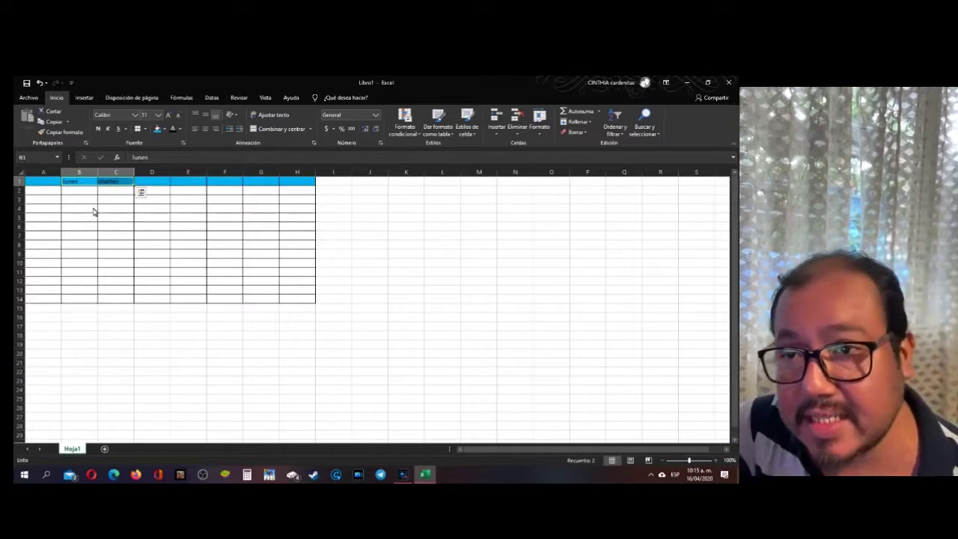
pyautogui.moveTo(78, 181); pyautogui.dragTo(120, 184)
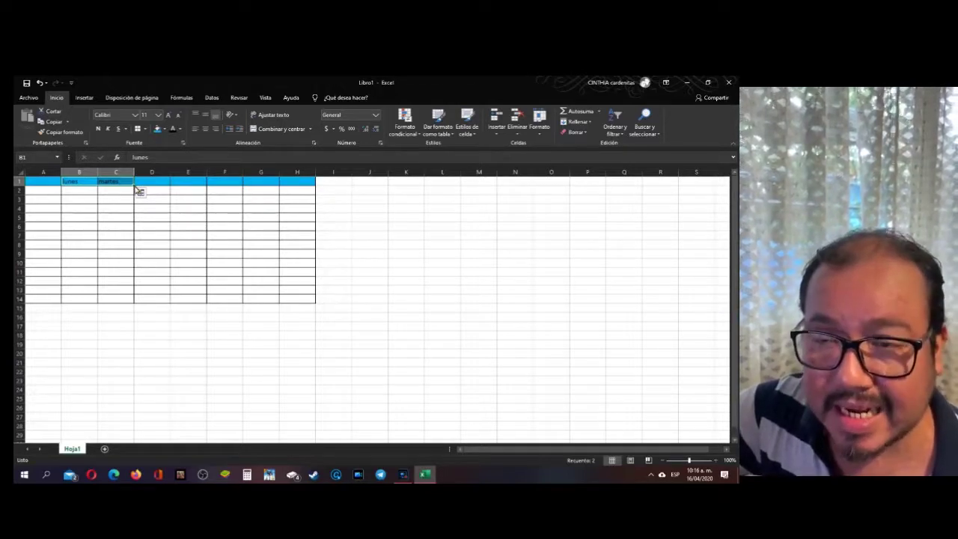
pyautogui.moveTo(135, 188); pyautogui.dragTo(306, 190)
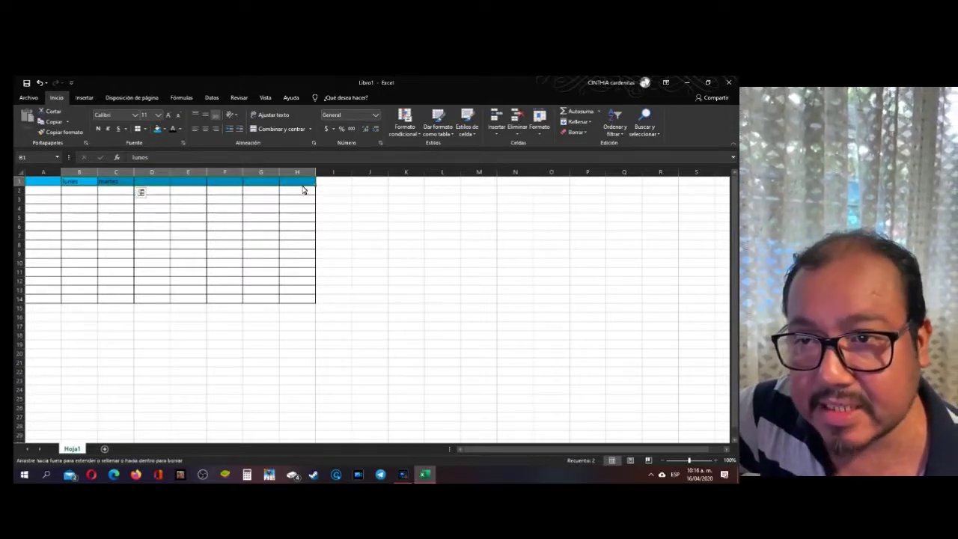
pyautogui.click(272, 199)
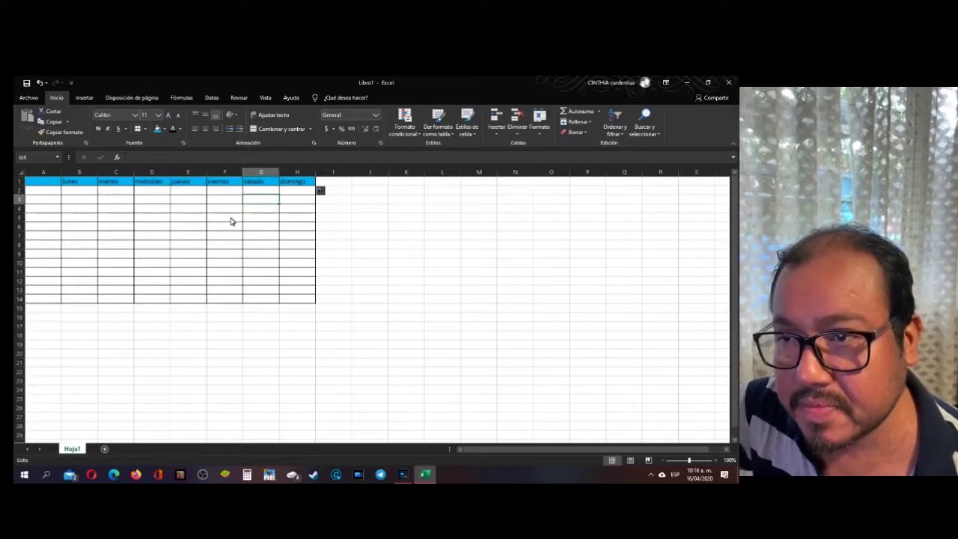
# Label A2 'altura' and enter 2 and 1 in B2 and C2.
pyautogui.click(51, 192)
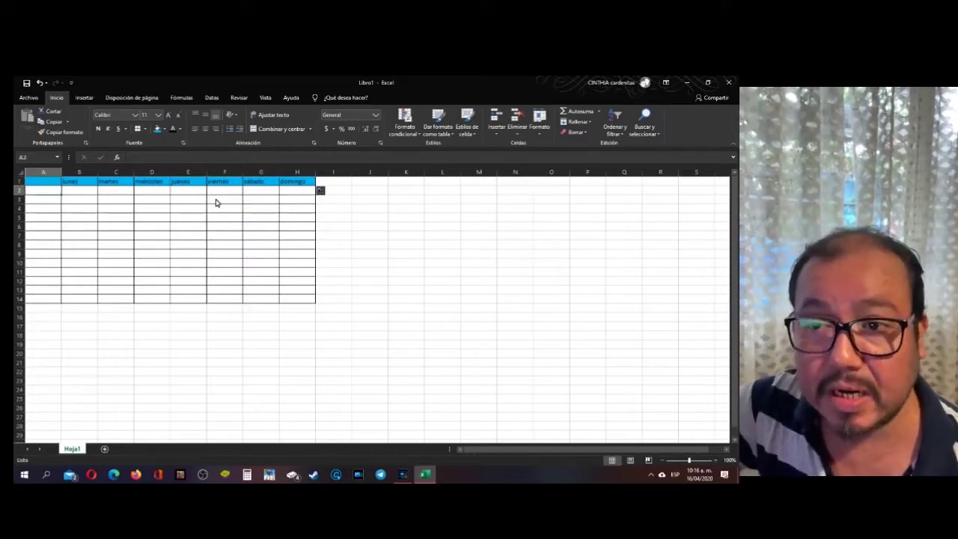
pyautogui.write('altura')
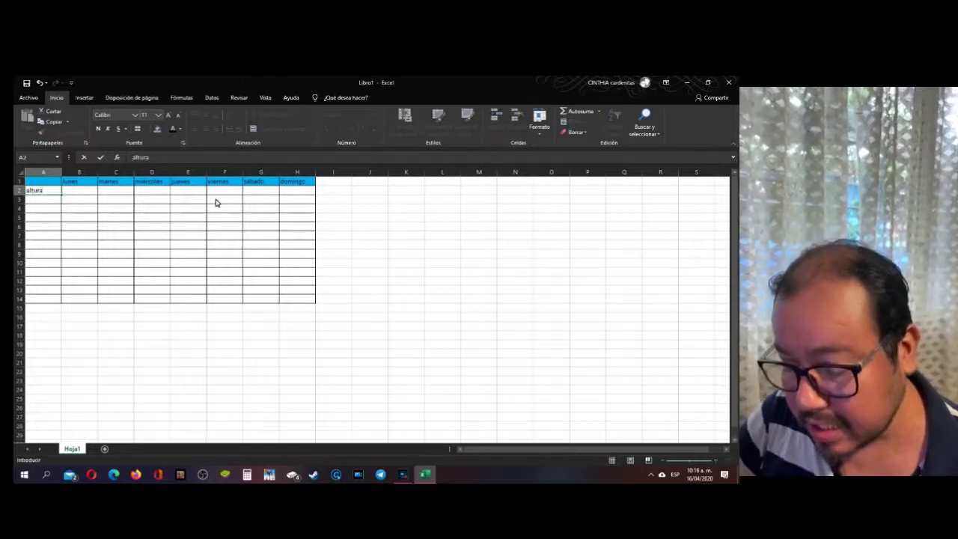
pyautogui.press('Tab')
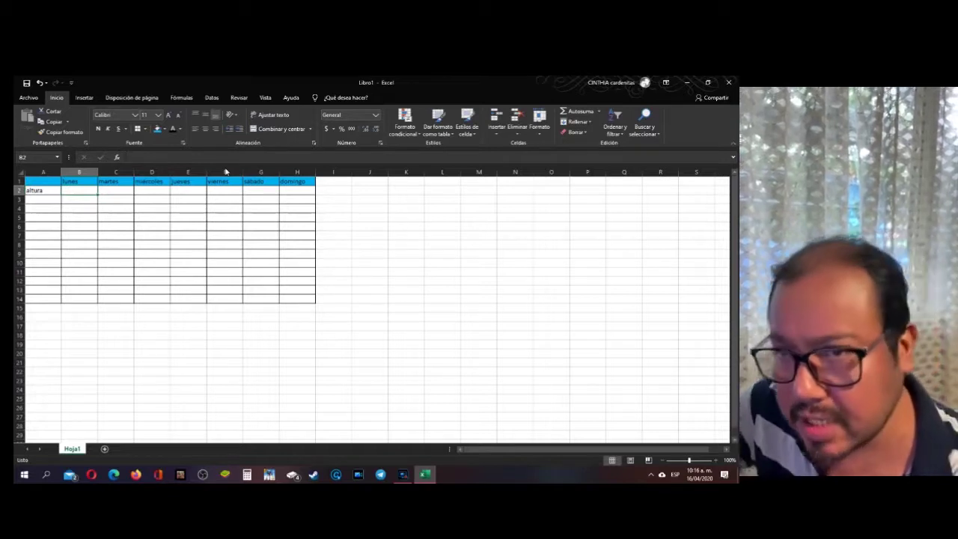
pyautogui.write('2')
pyautogui.press('Tab')
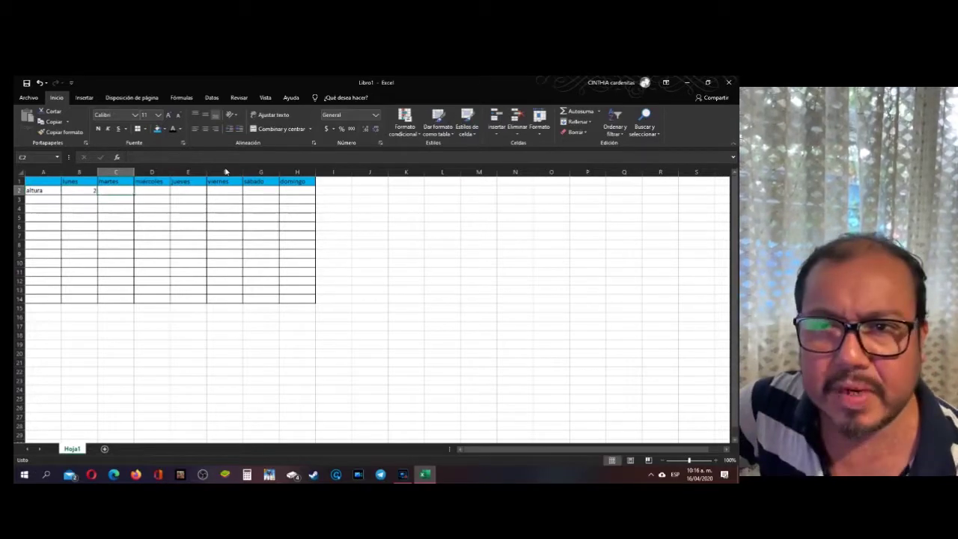
pyautogui.write('1')
pyautogui.press('Tab')
# Enter 3, 4, 1, 5 and 3 in D2 through H2.
pyautogui.press('Tab')
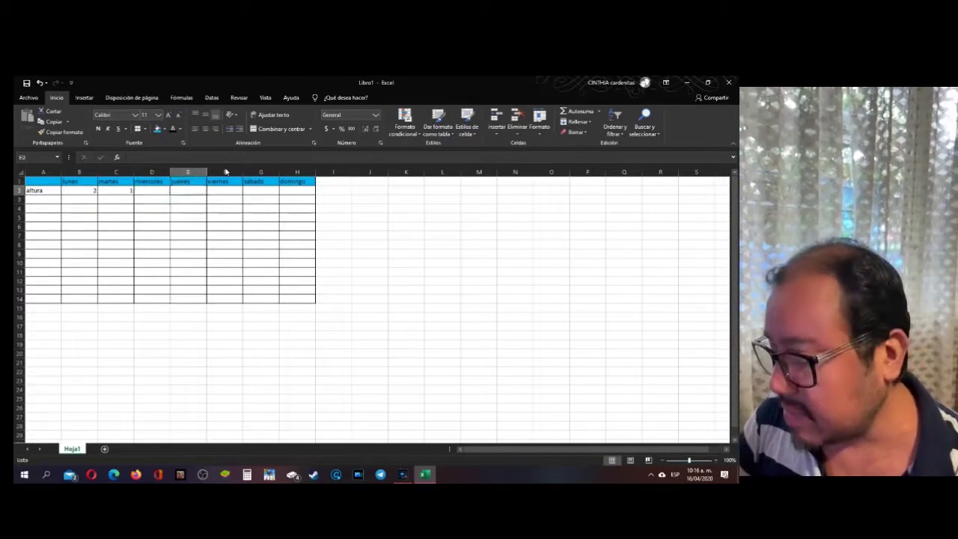
pyautogui.press('Left')
pyautogui.write('3')
pyautogui.press('Tab')
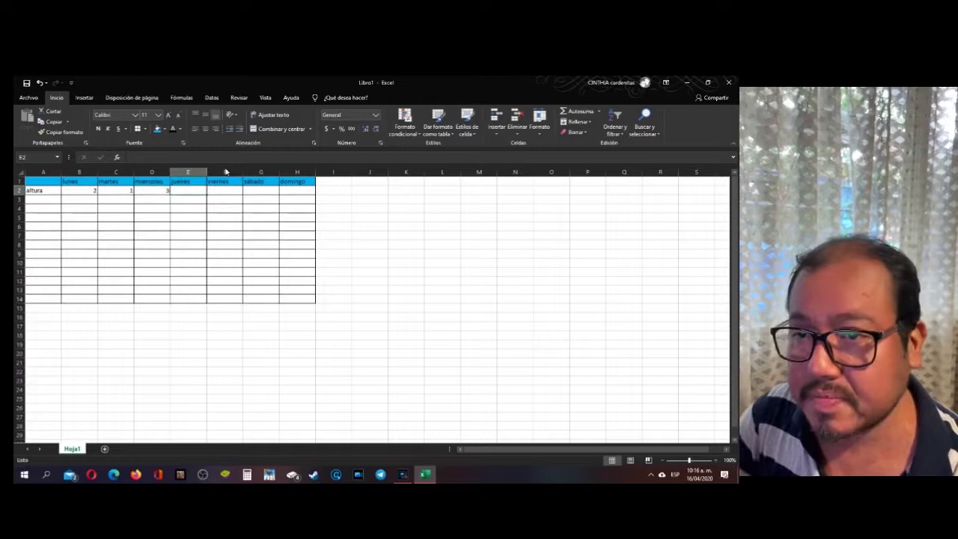
pyautogui.write('4')
pyautogui.press('Tab')
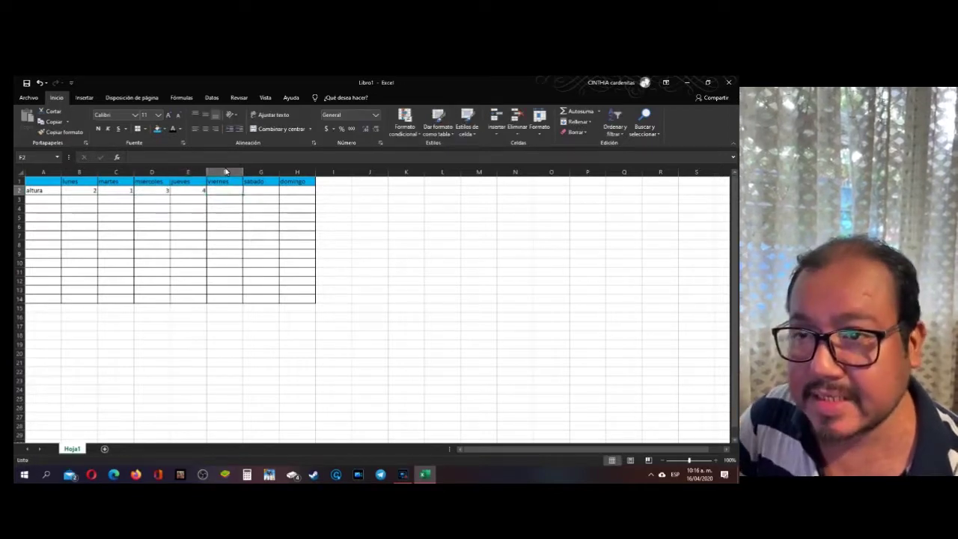
pyautogui.write('1')
pyautogui.press('Tab')
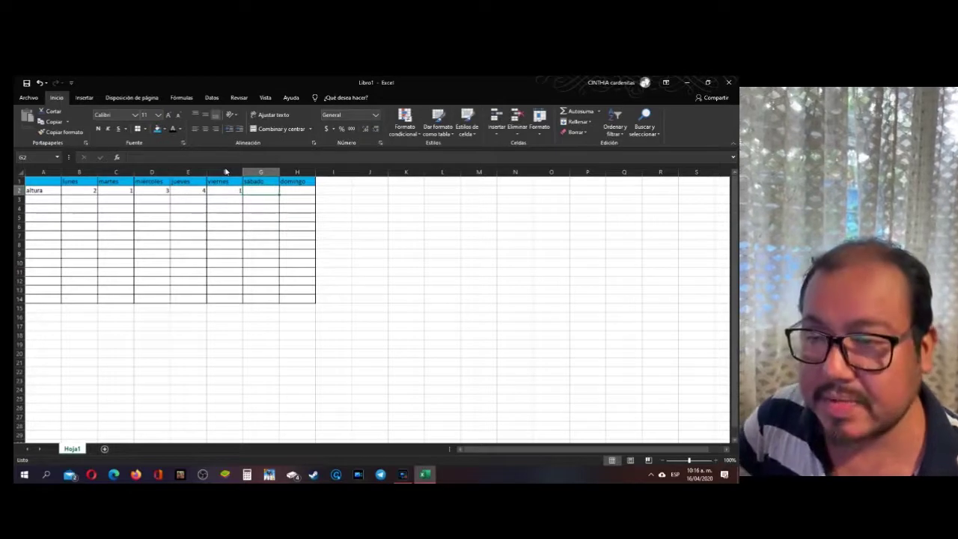
pyautogui.write('5')
pyautogui.press('Tab')
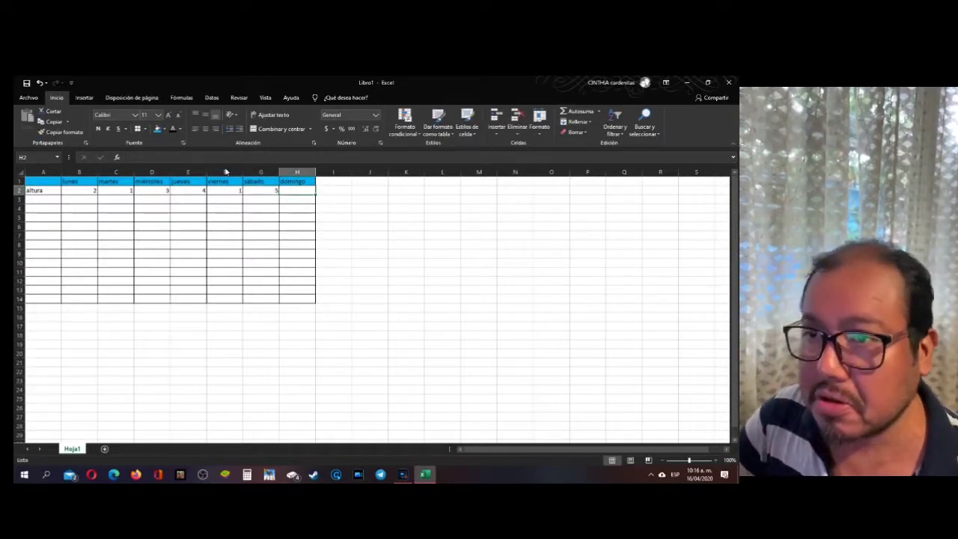
pyautogui.write('3')
pyautogui.press('Return')
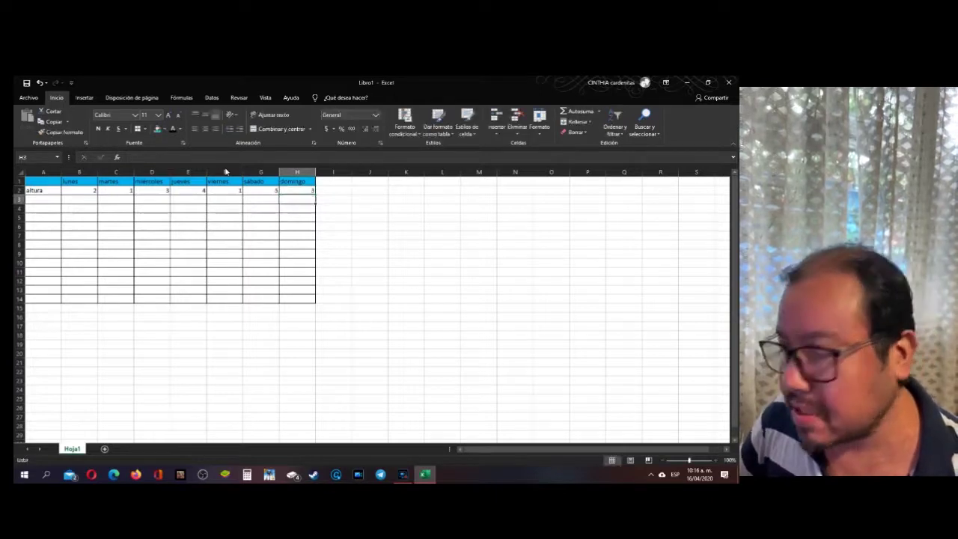
pyautogui.click(51, 199)
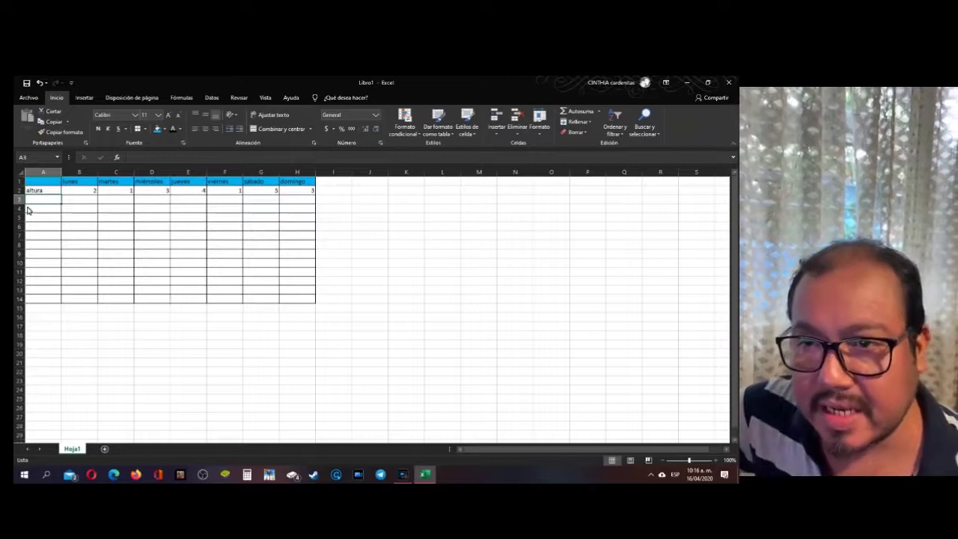
# Remove the borders from the empty block A3:H14.
pyautogui.moveTo(41, 206); pyautogui.dragTo(301, 306)
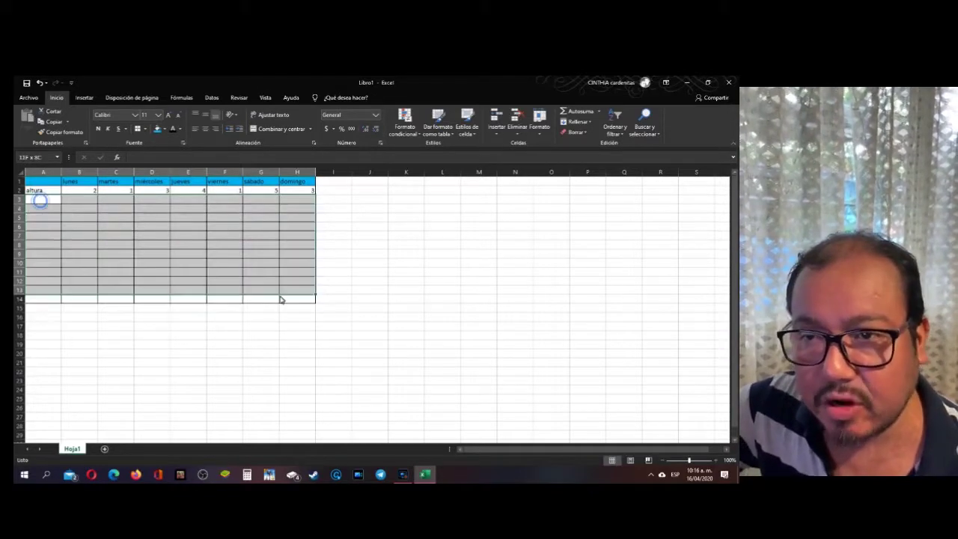
pyautogui.click(145, 129)
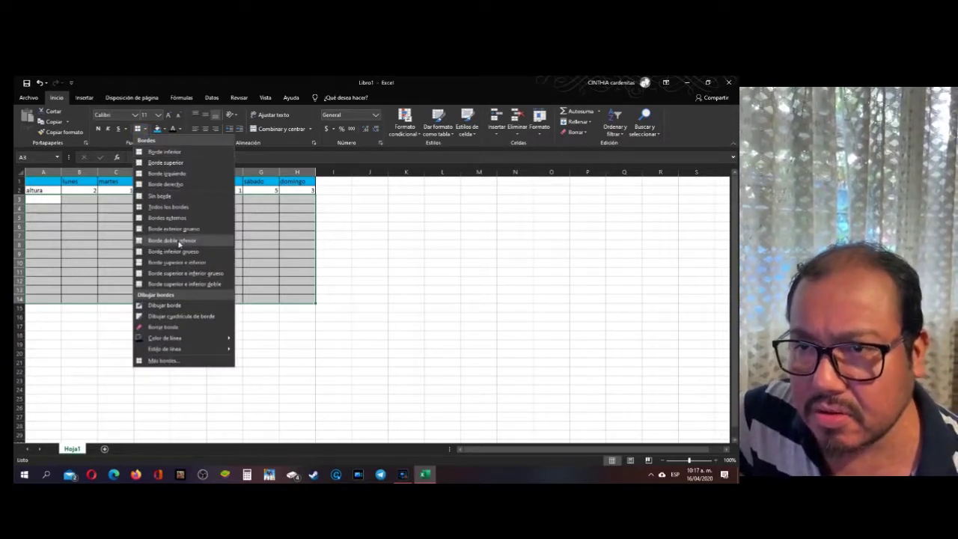
pyautogui.click(172, 195)
pyautogui.click(172, 235)
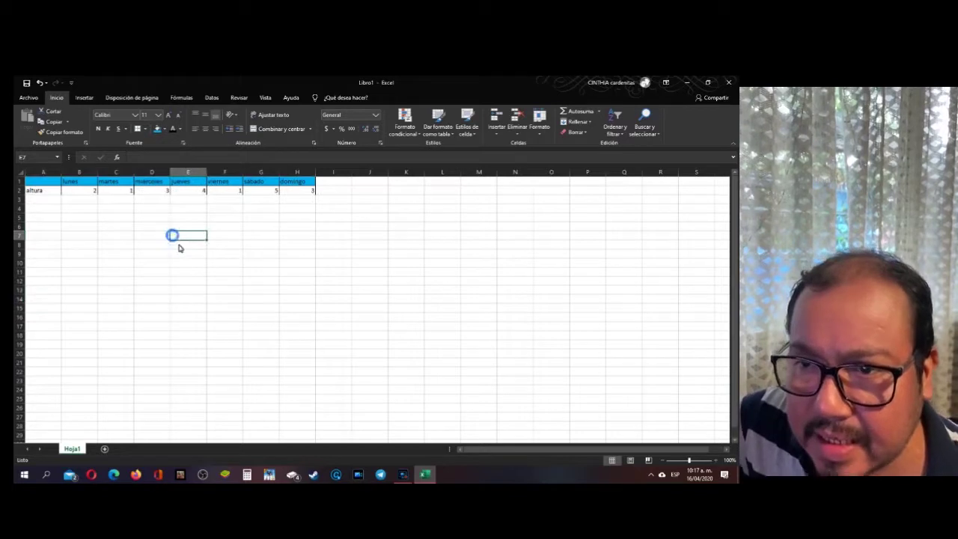
# Apply Todos los bordes to the weekday table A1:H2.
pyautogui.moveTo(46, 184); pyautogui.dragTo(312, 196)
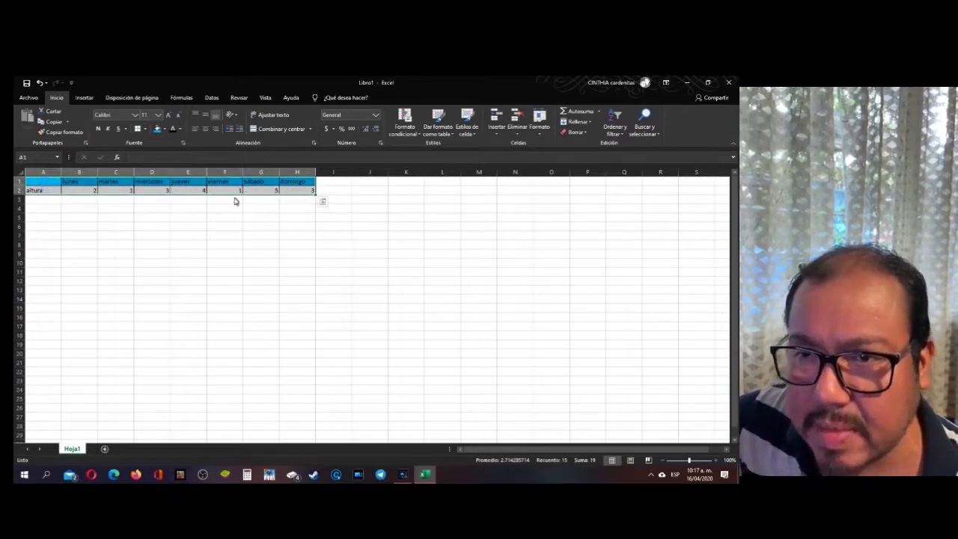
pyautogui.click(146, 130)
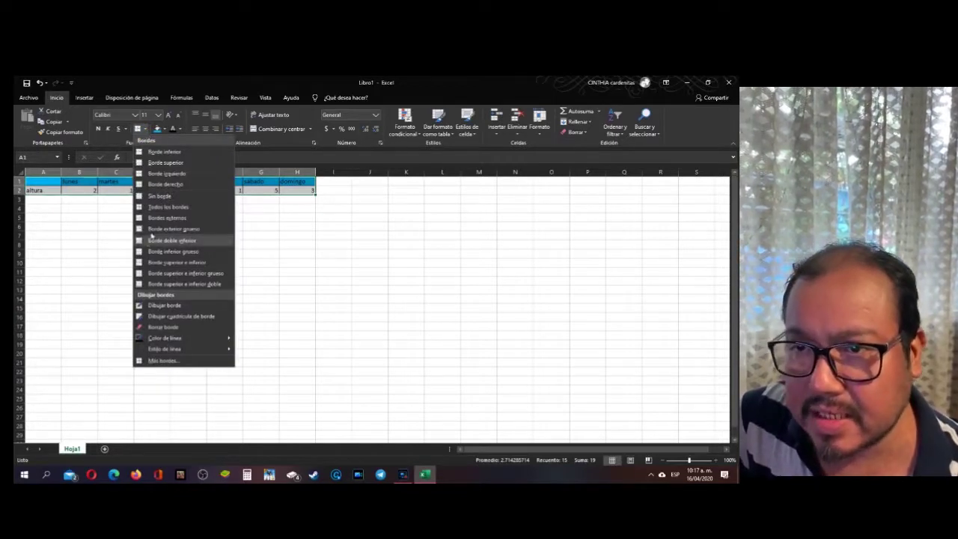
pyautogui.click(173, 208)
pyautogui.click(190, 237)
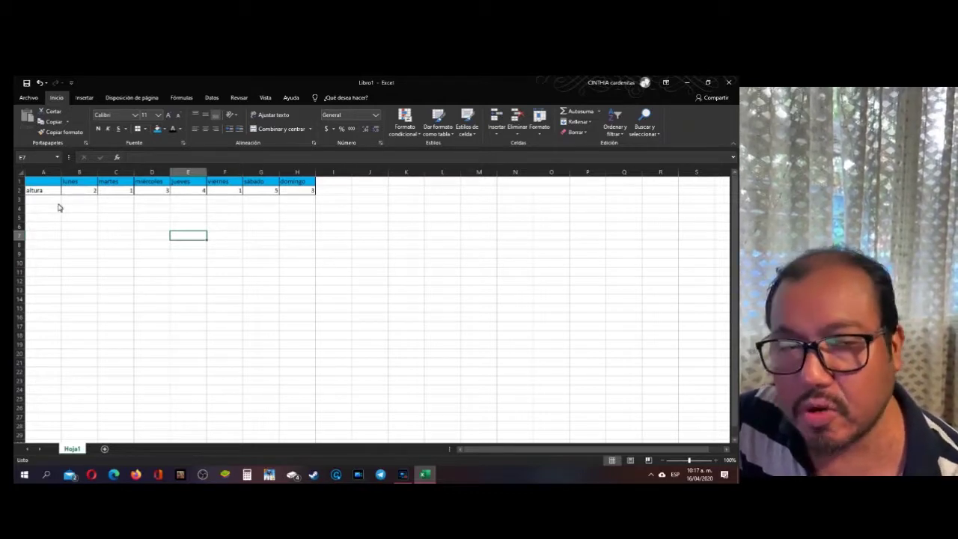
pyautogui.click(73, 229)
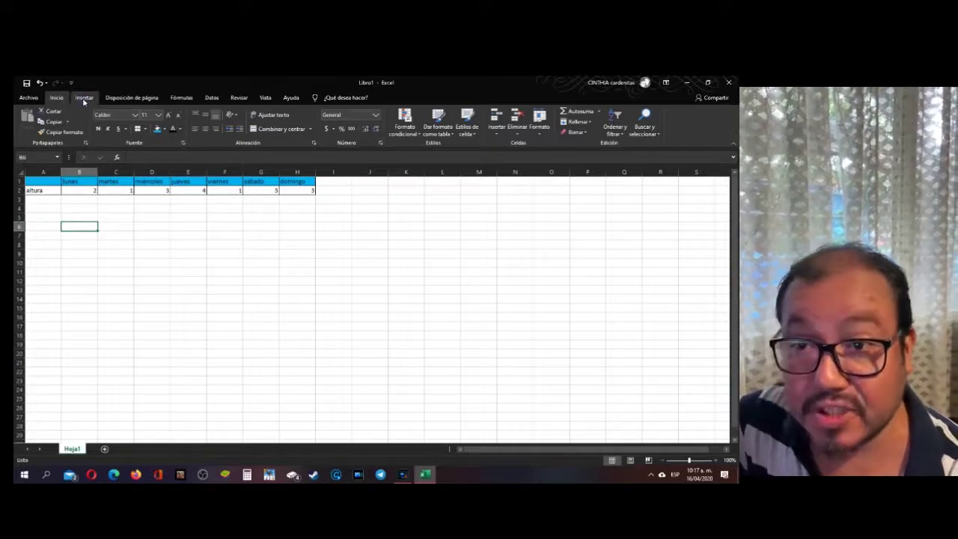
pyautogui.click(84, 98)
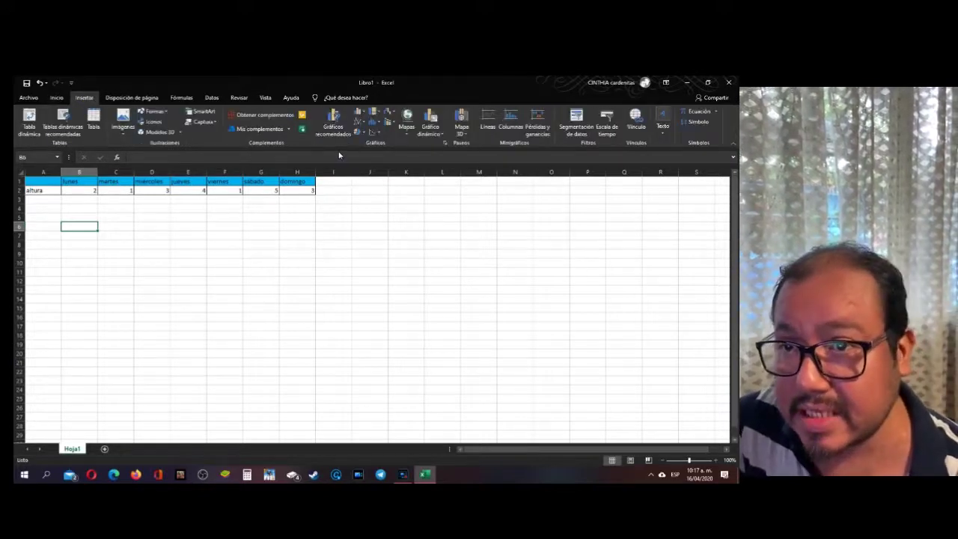
pyautogui.click(360, 123)
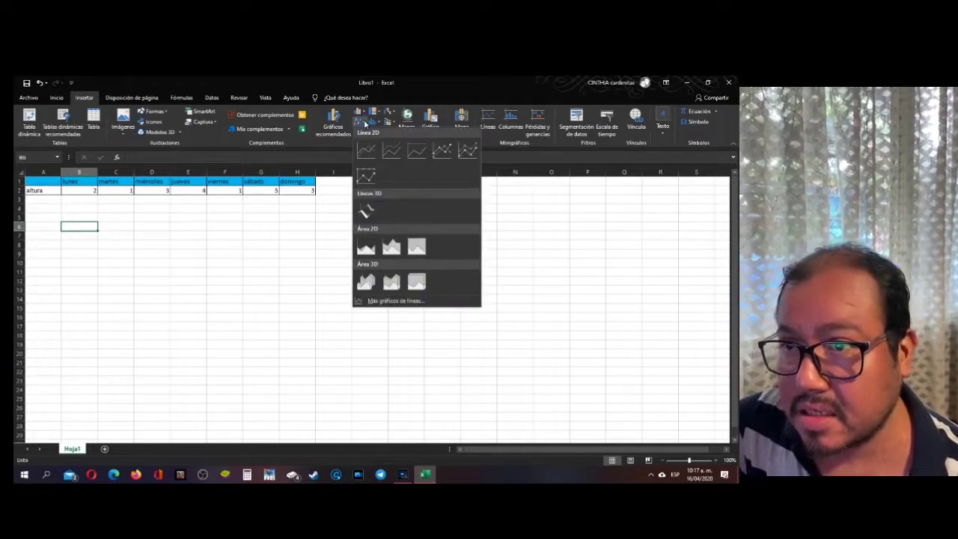
pyautogui.click(366, 175)
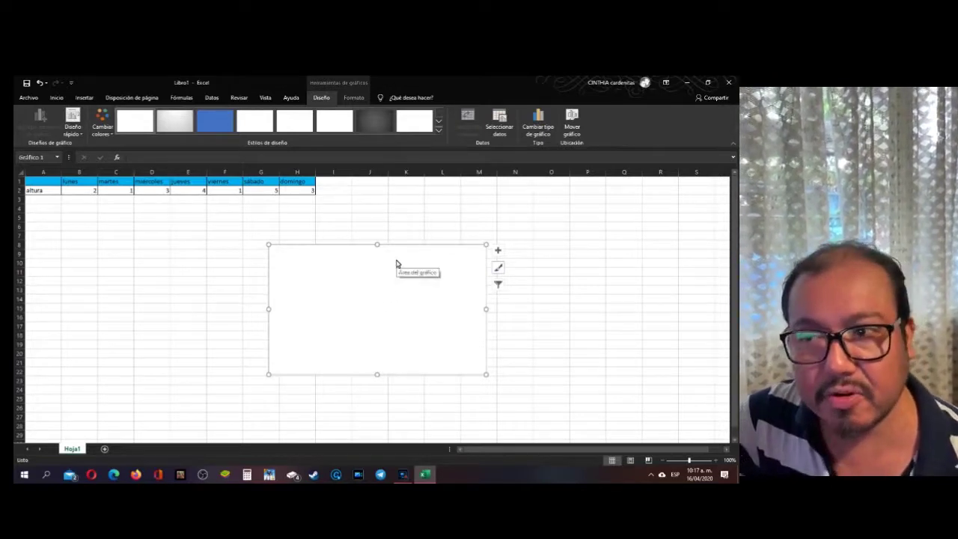
pyautogui.press('Delete')
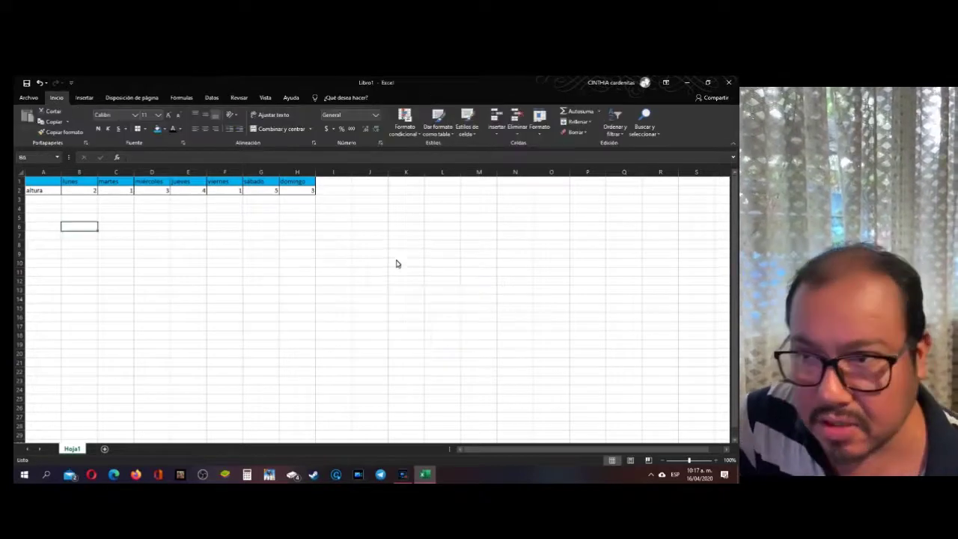
pyautogui.click(248, 244)
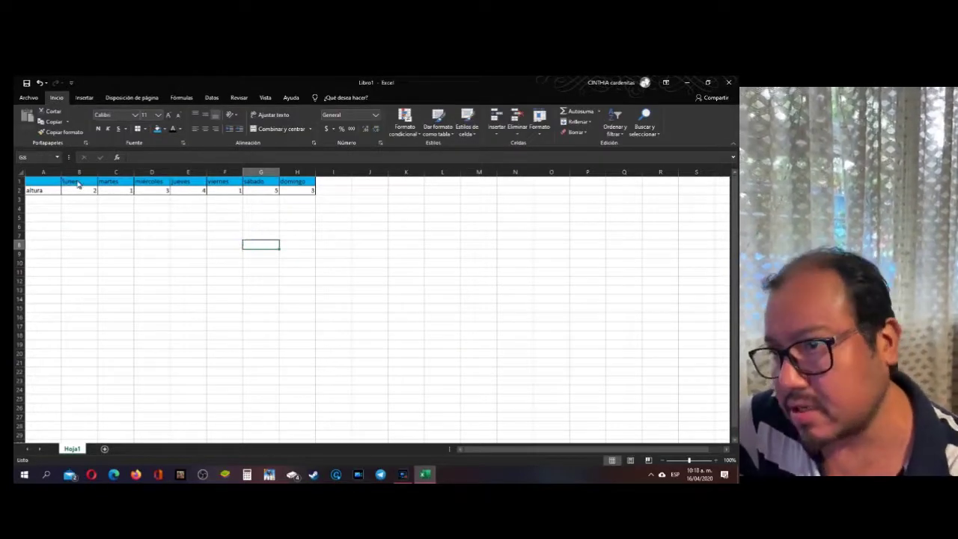
# Insert a 2D line chart of the weekday altura values in B1:H2.
pyautogui.moveTo(79, 184); pyautogui.dragTo(292, 197)
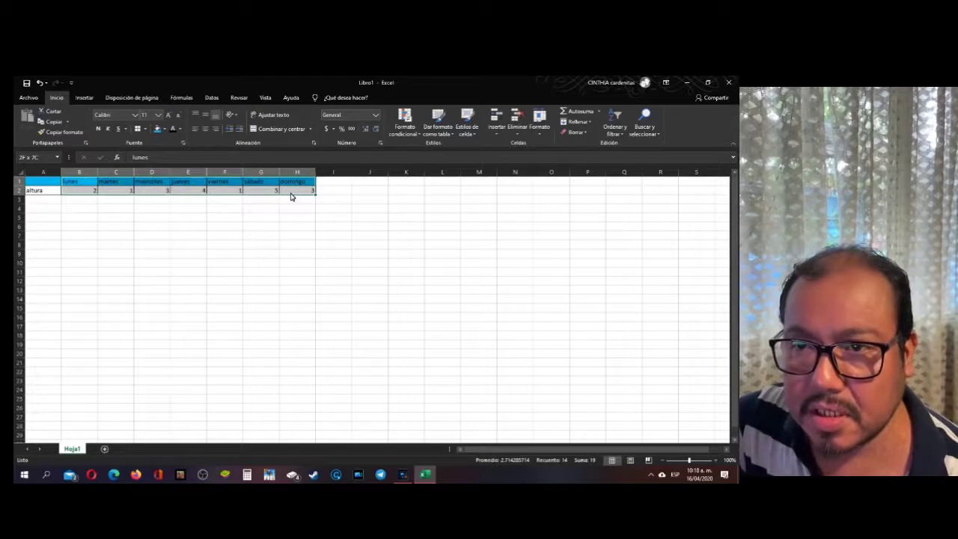
pyautogui.click(85, 100)
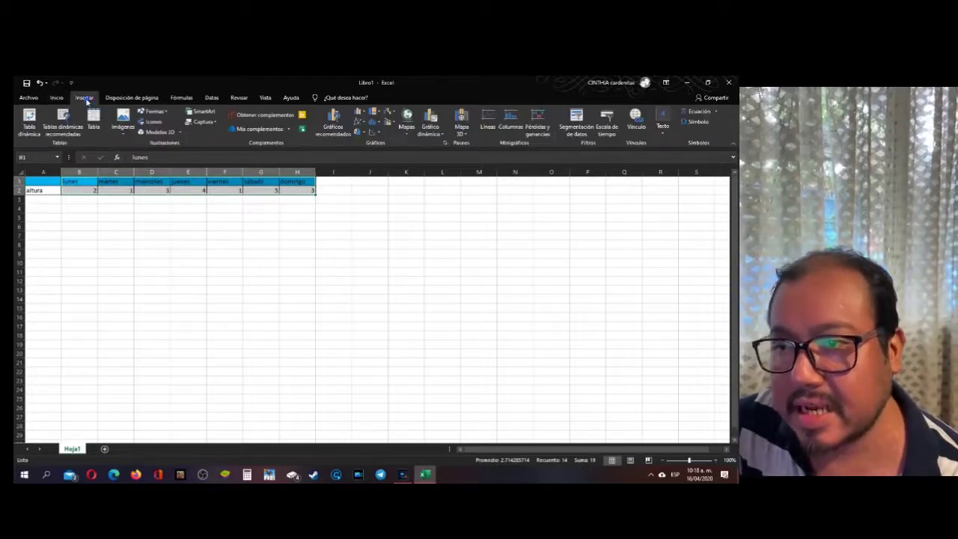
pyautogui.click(359, 124)
pyautogui.click(365, 177)
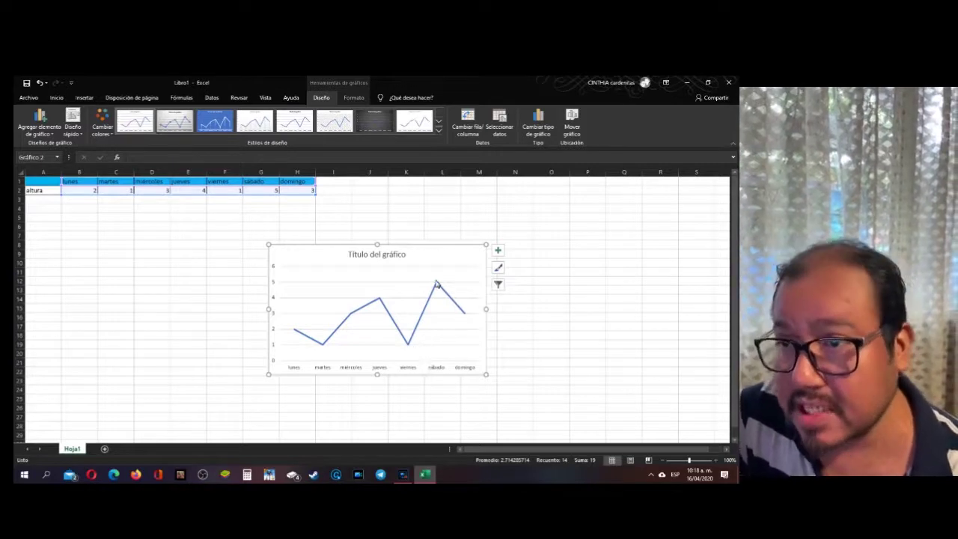
pyautogui.moveTo(437, 284)
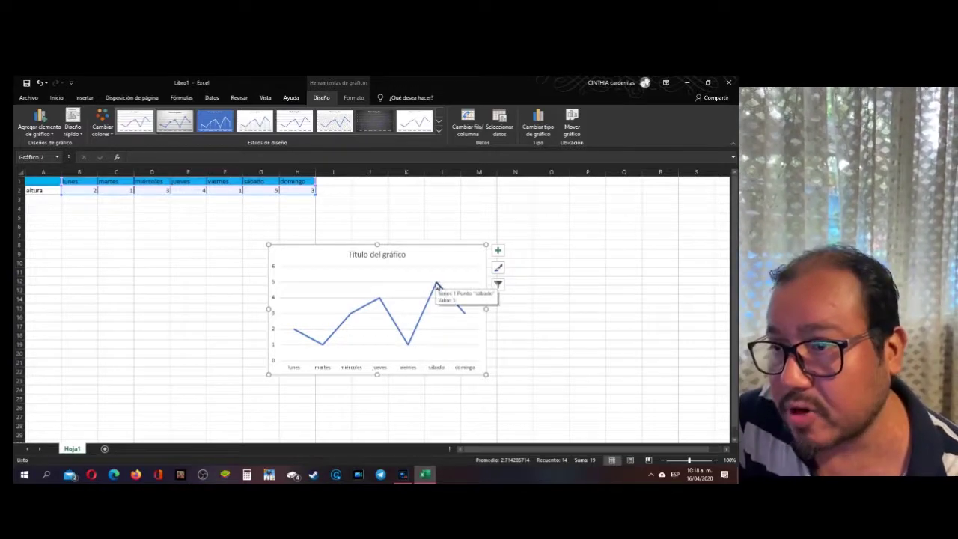
pyautogui.moveTo(406, 346)
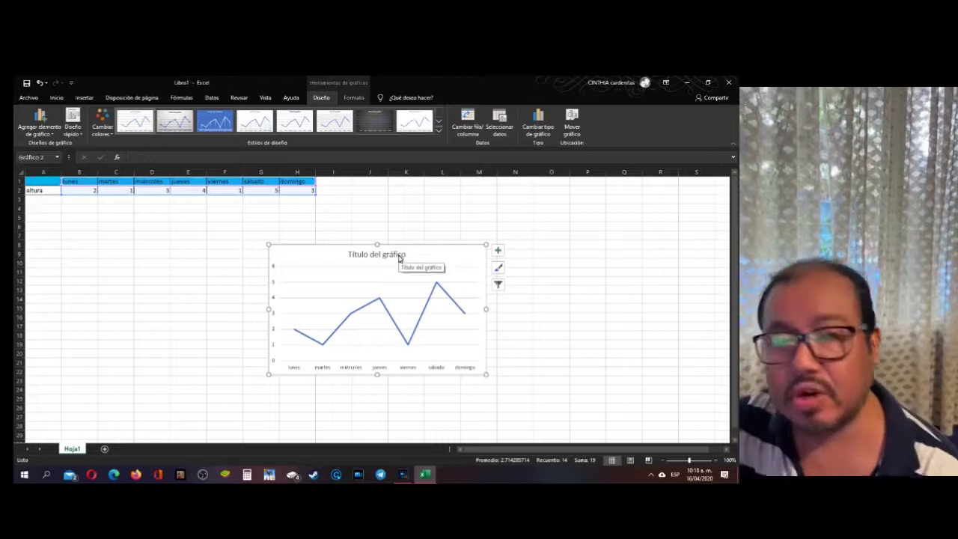
# Replace the default chart title with 'Crecimiento de la planta'.
pyautogui.click(399, 255)
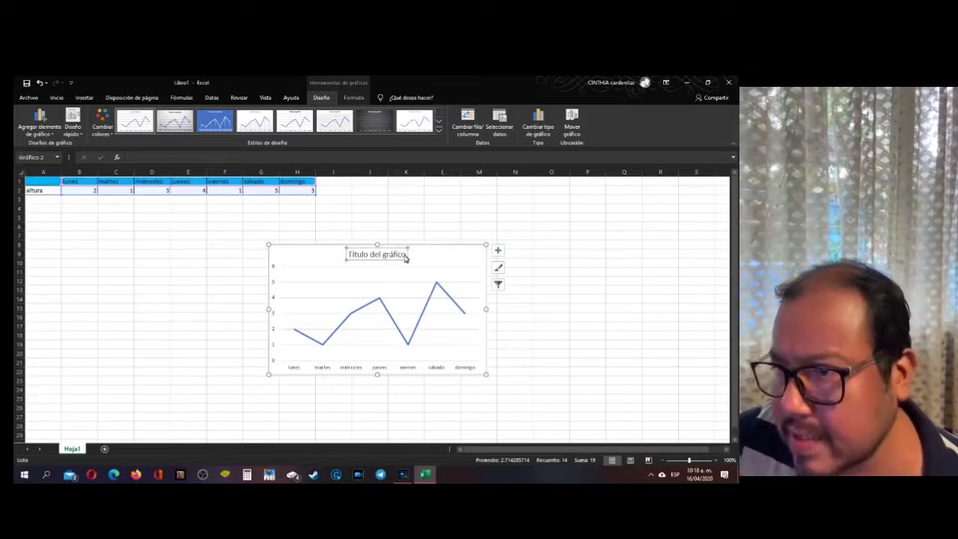
pyautogui.moveTo(406, 256); pyautogui.dragTo(342, 256)
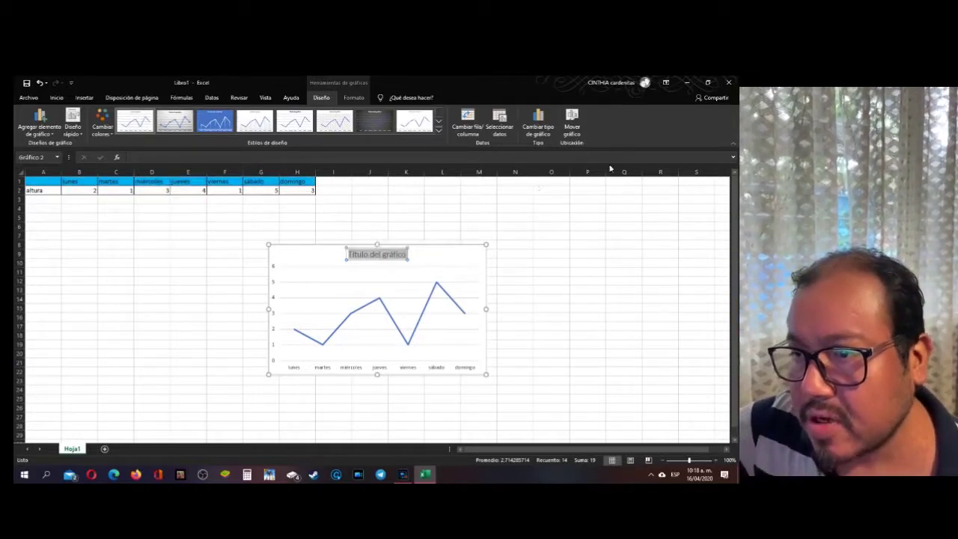
pyautogui.write('Crecimiento')
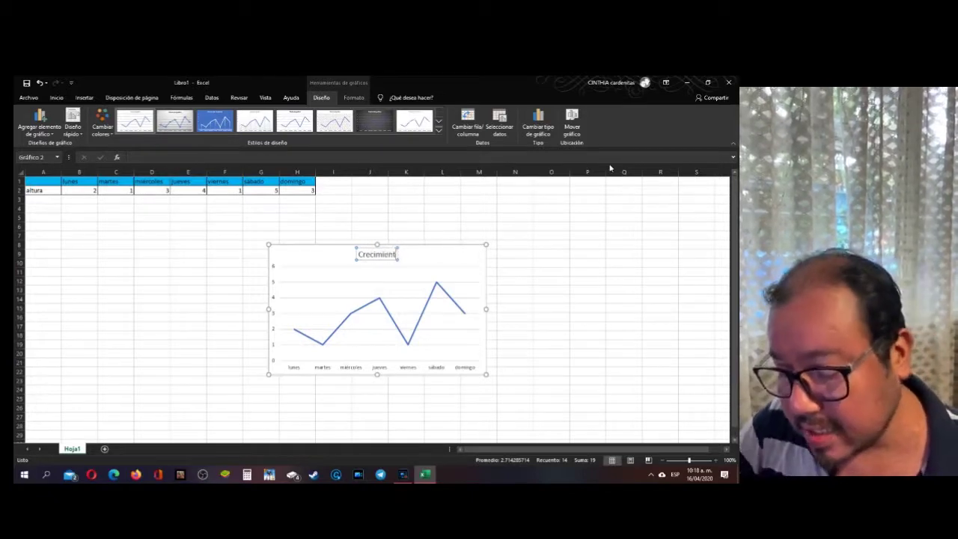
pyautogui.write(' de la pl')
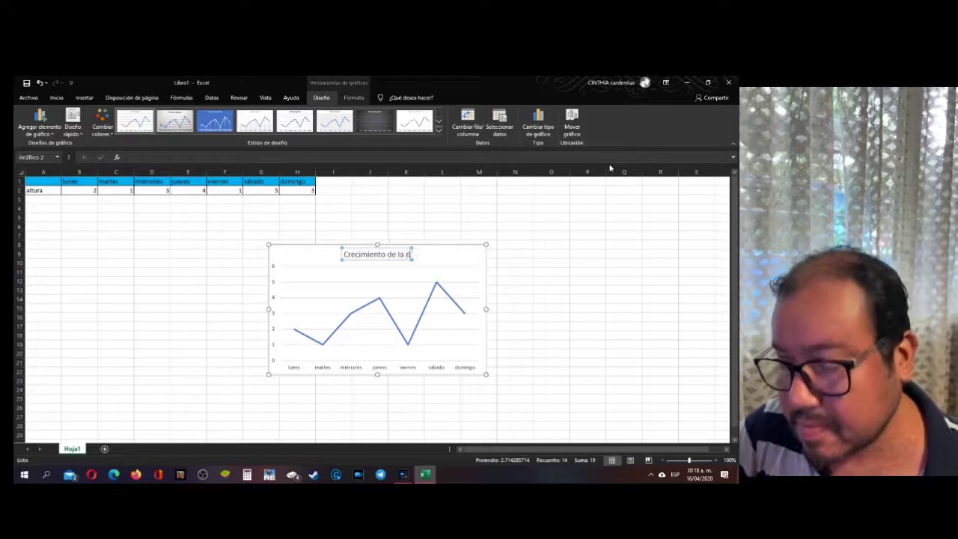
pyautogui.write('anta')
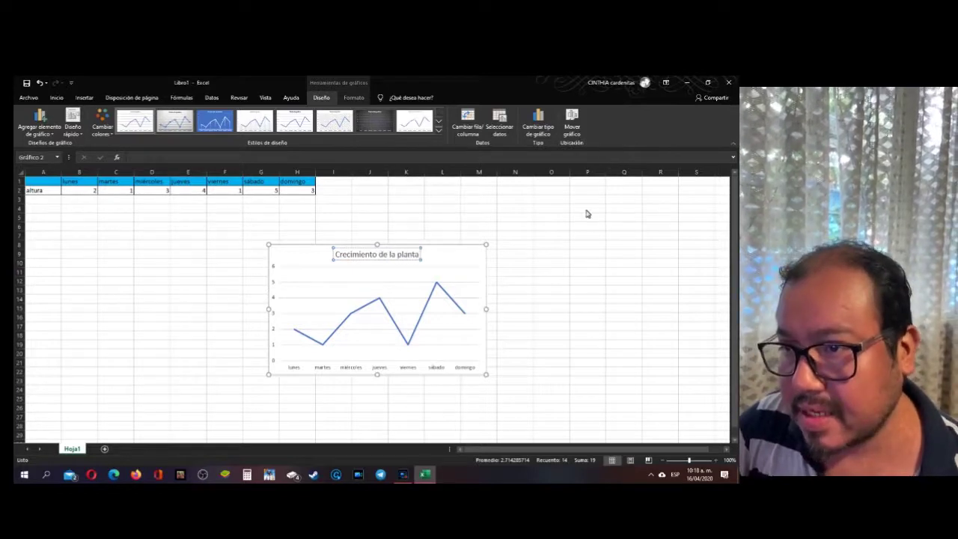
pyautogui.click(586, 210)
pyautogui.click(462, 256)
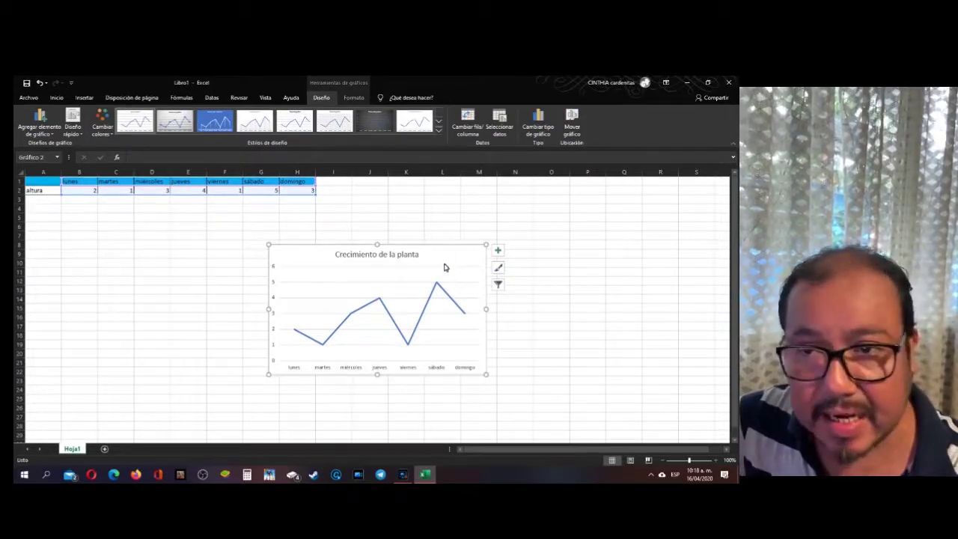
pyautogui.moveTo(402, 474)
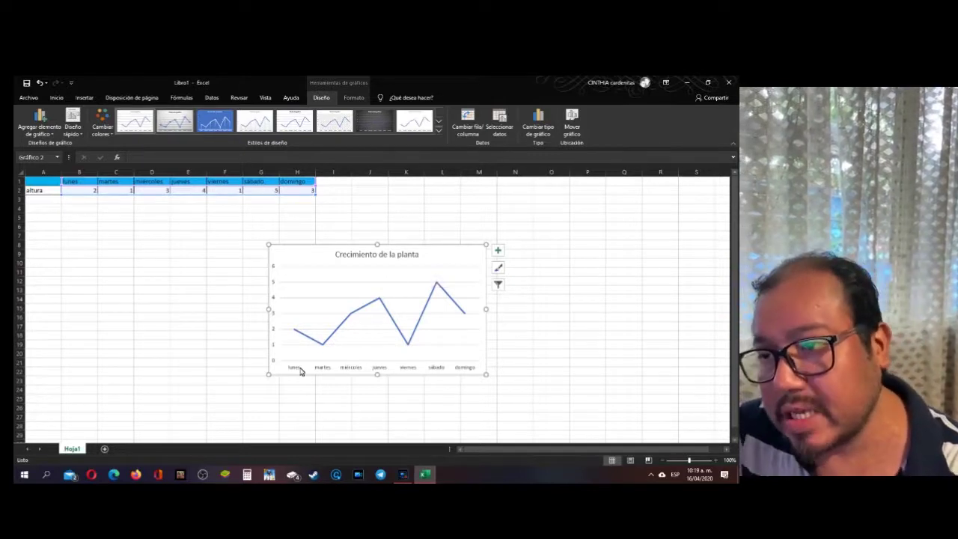
# Add sheet Hoja2, enter lunes and martes in B1:C1, and extend the weekdays to H1.
pyautogui.click(106, 448)
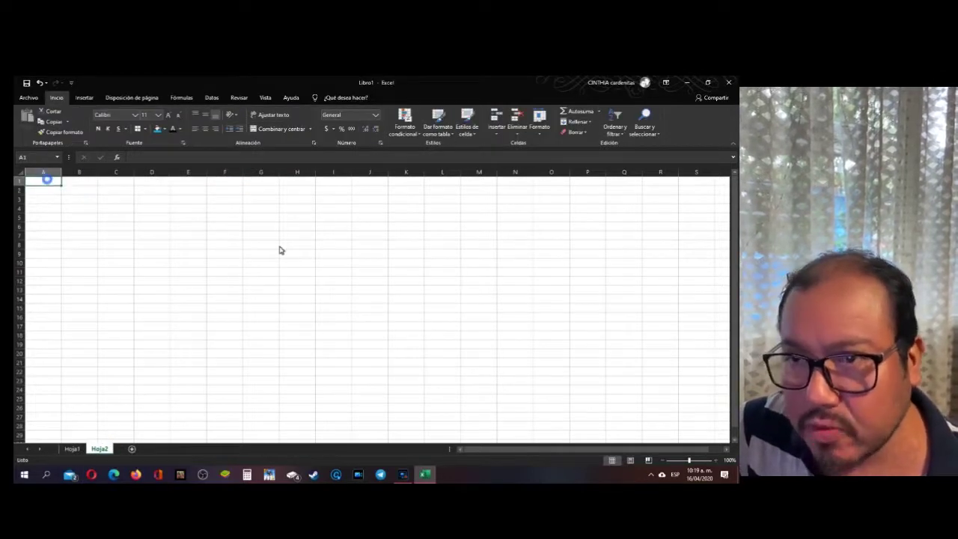
pyautogui.click(79, 172)
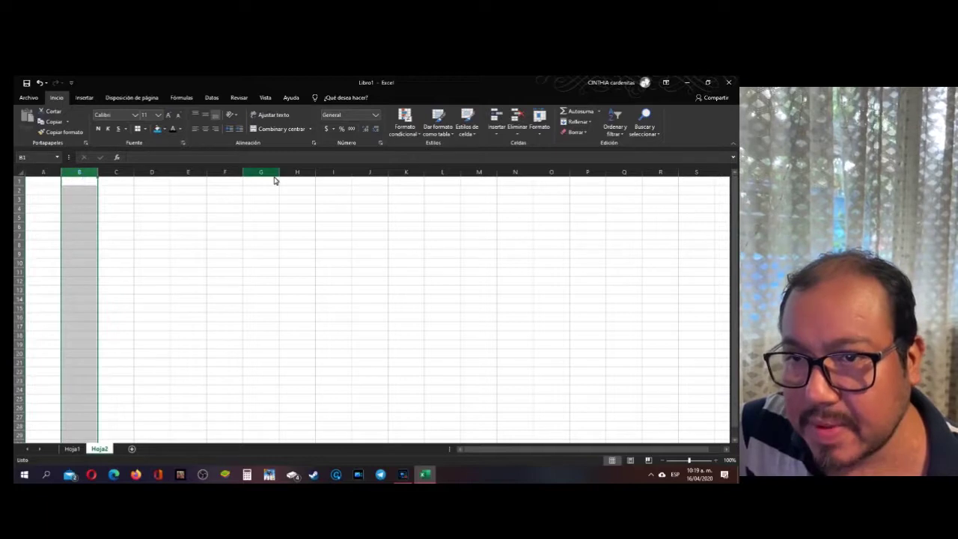
pyautogui.write('lune')
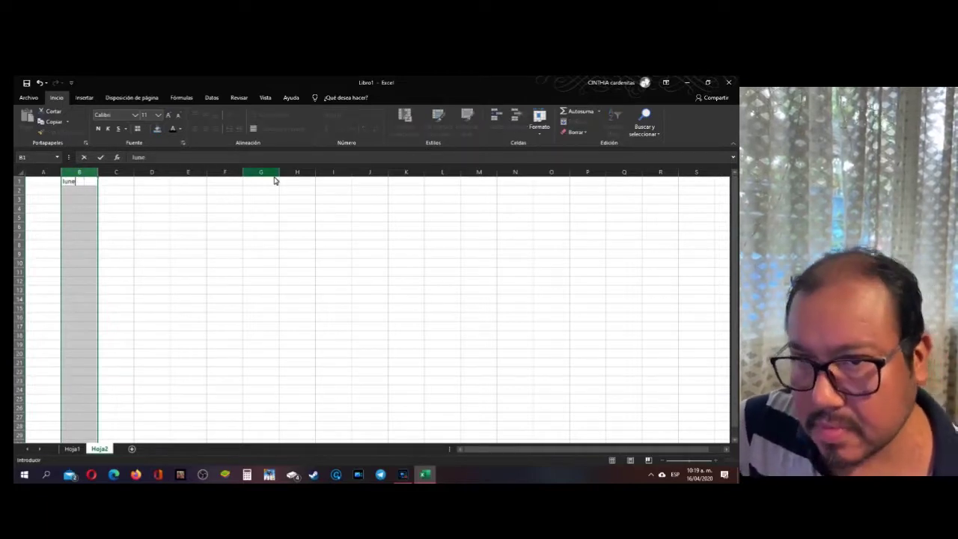
pyautogui.write('s')
pyautogui.press('Tab')
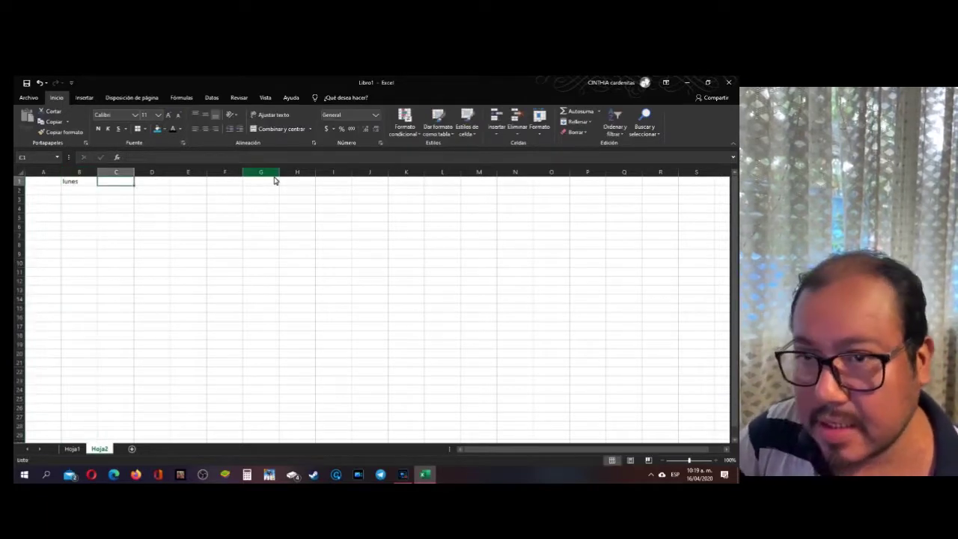
pyautogui.write('m')
pyautogui.write('st')
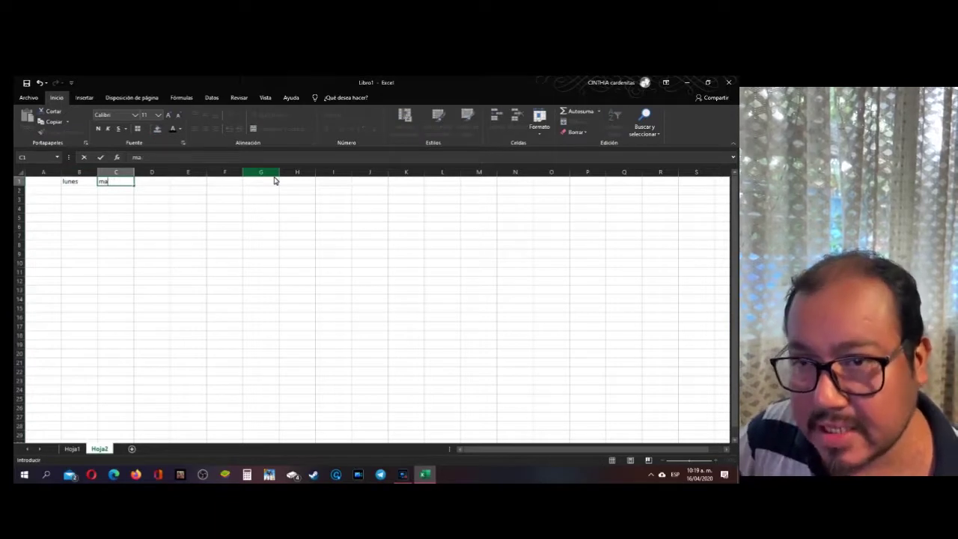
pyautogui.write('rtes')
pyautogui.click(98, 212)
pyautogui.moveTo(77, 181); pyautogui.dragTo(305, 193)
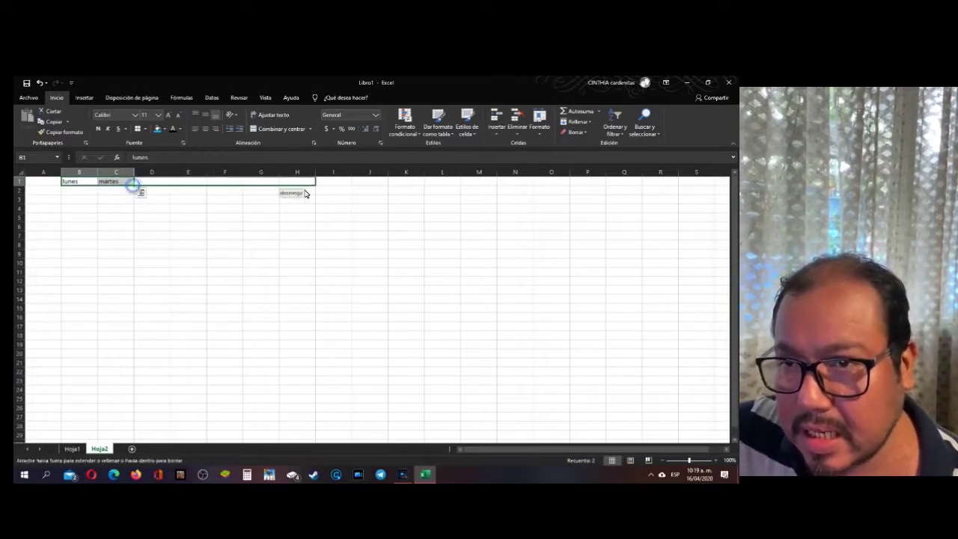
pyautogui.click(68, 190)
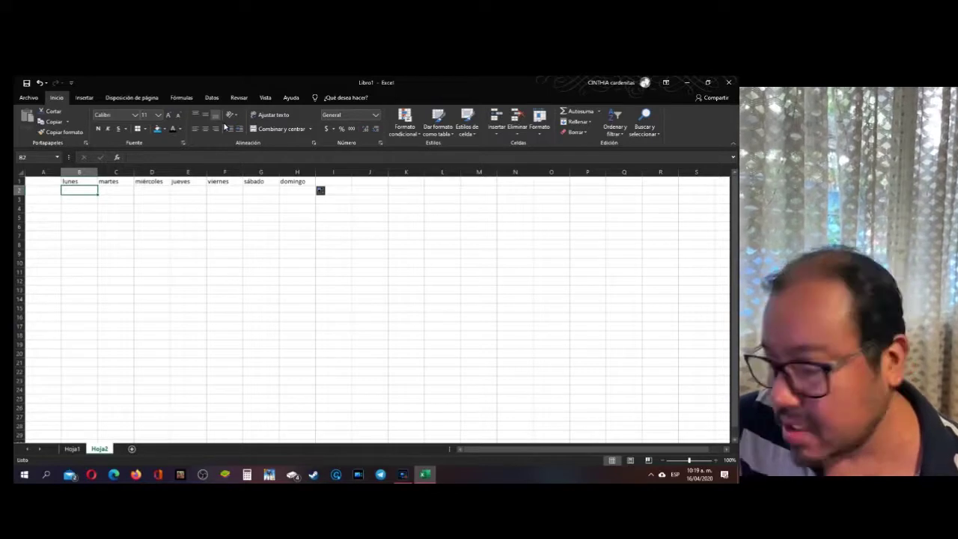
# Cancel the stray entry and return to cell B2 under lunes.
pyautogui.write('32')
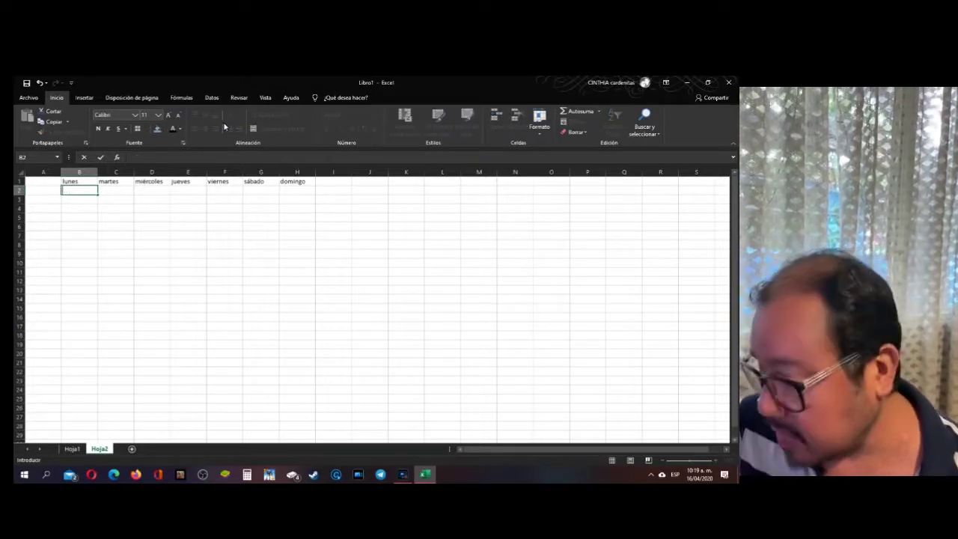
pyautogui.press('Escape')
pyautogui.press('Left')
pyautogui.press('Right')
pyautogui.press('Left')
pyautogui.press('Right')
pyautogui.press('Left')
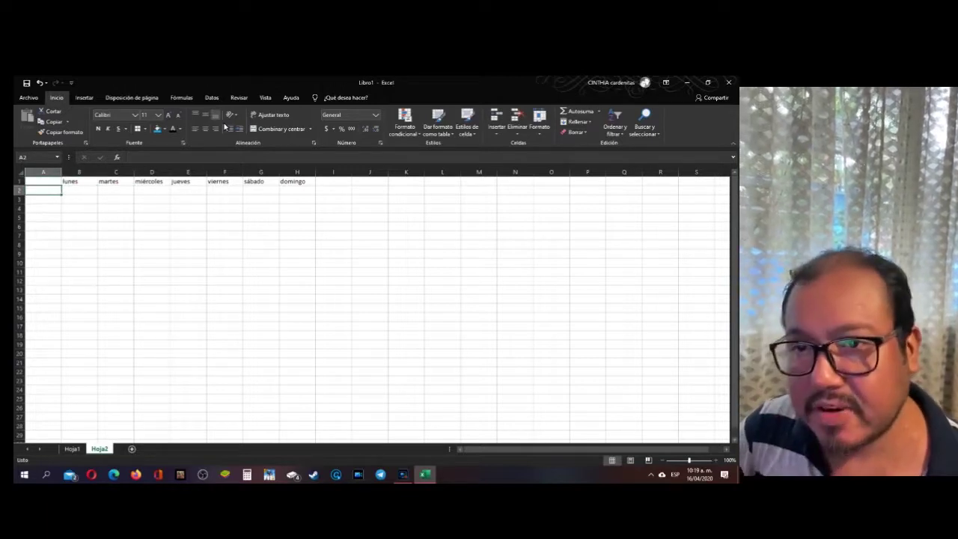
pyautogui.press('Right')
pyautogui.press('Left')
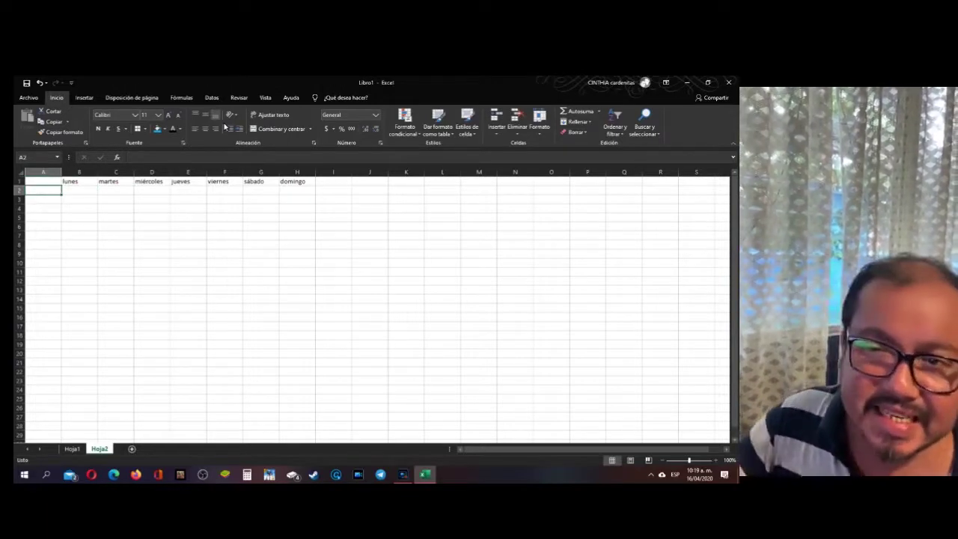
pyautogui.press('Right')
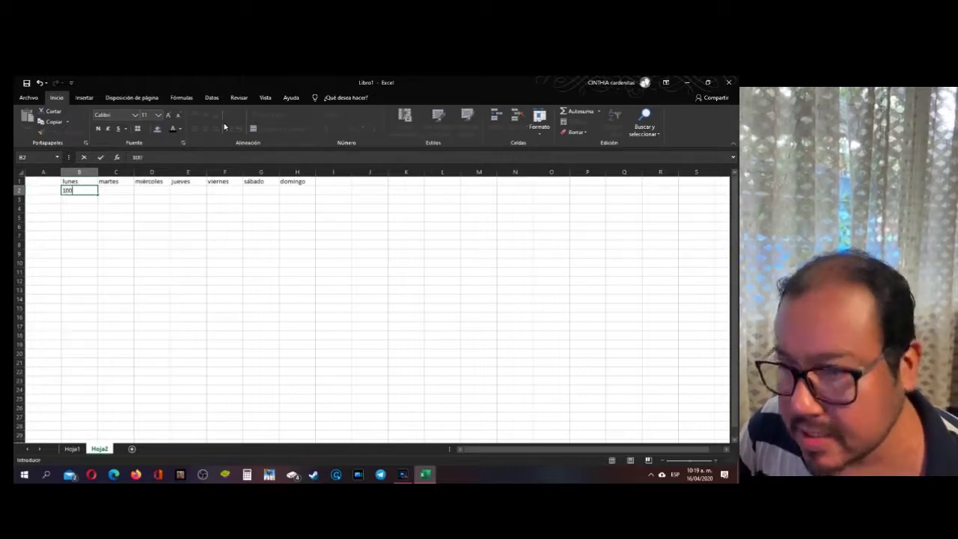
# Enter 100, 50, 85 and 23 across B2:E2.
pyautogui.press('Tab')
pyautogui.write('50')
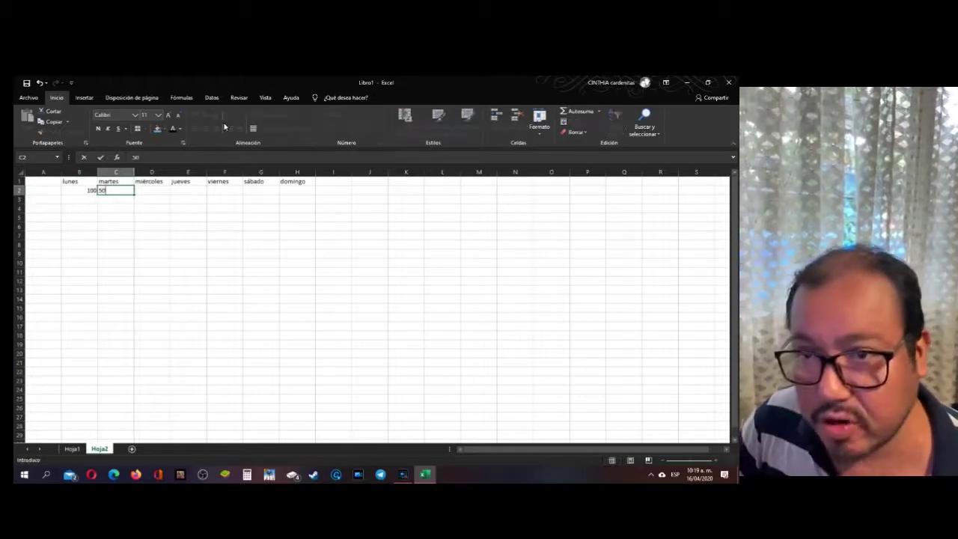
pyautogui.press('Tab')
pyautogui.write('9')
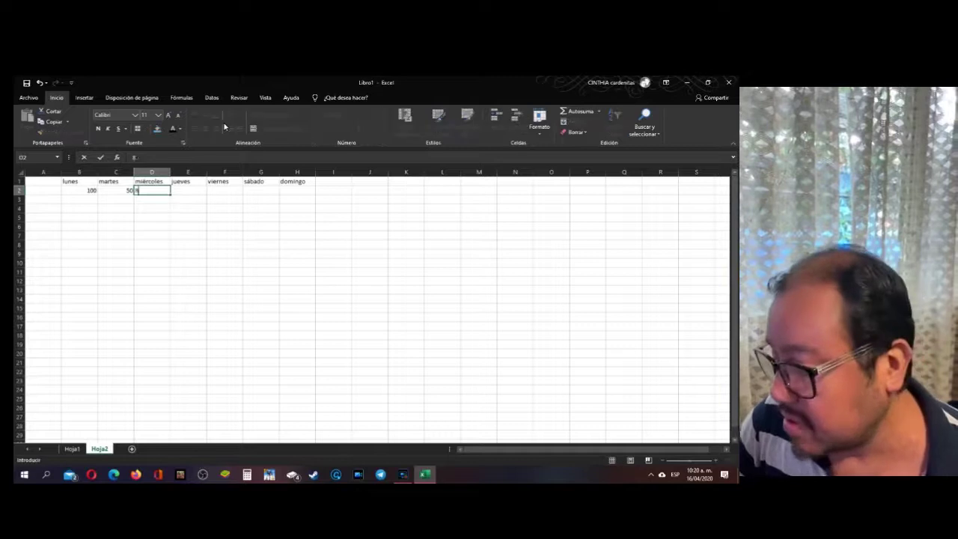
pyautogui.press('Tab')
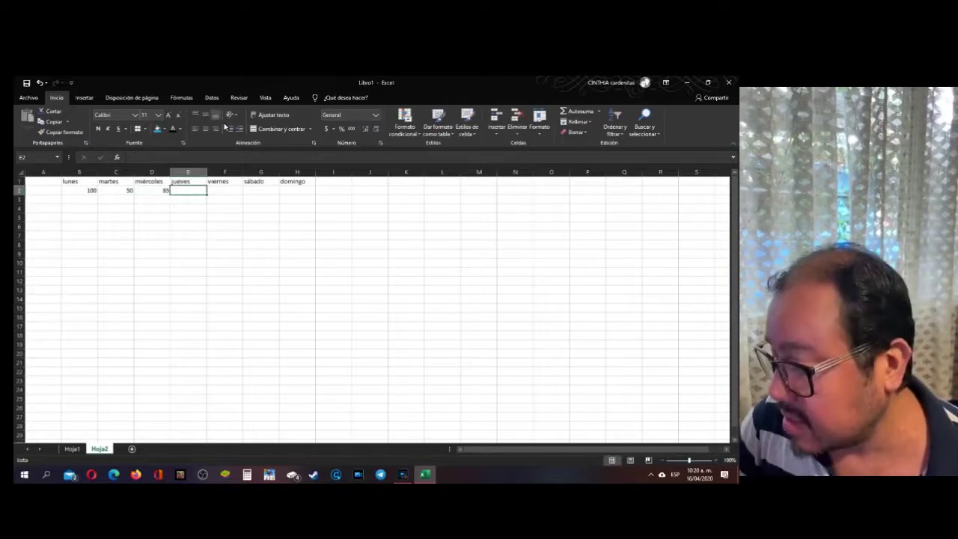
pyautogui.write('23')
pyautogui.press('Tab')
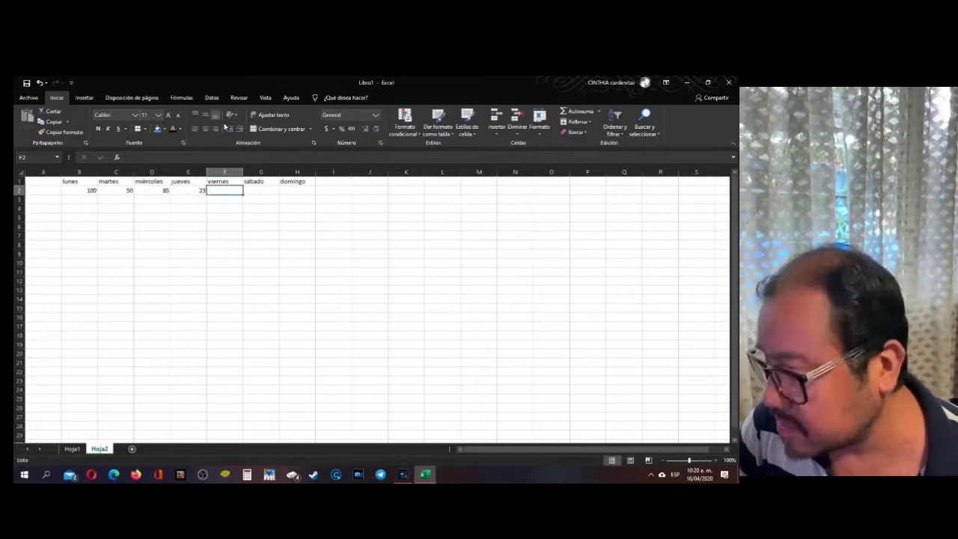
# Enter 48, 10 and 0 in F2:H2, then select B2:H2.
pyautogui.write('49')
pyautogui.press('Tab')
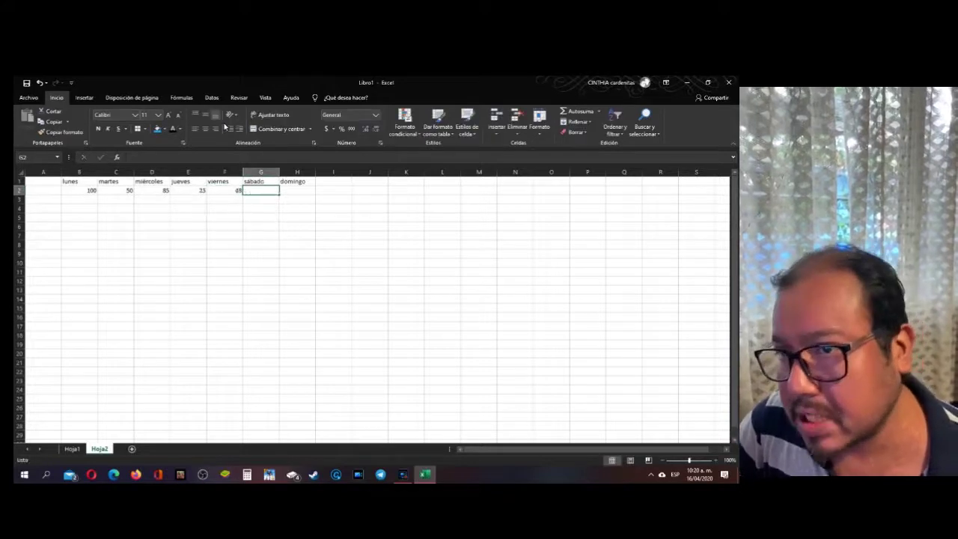
pyautogui.write('18')
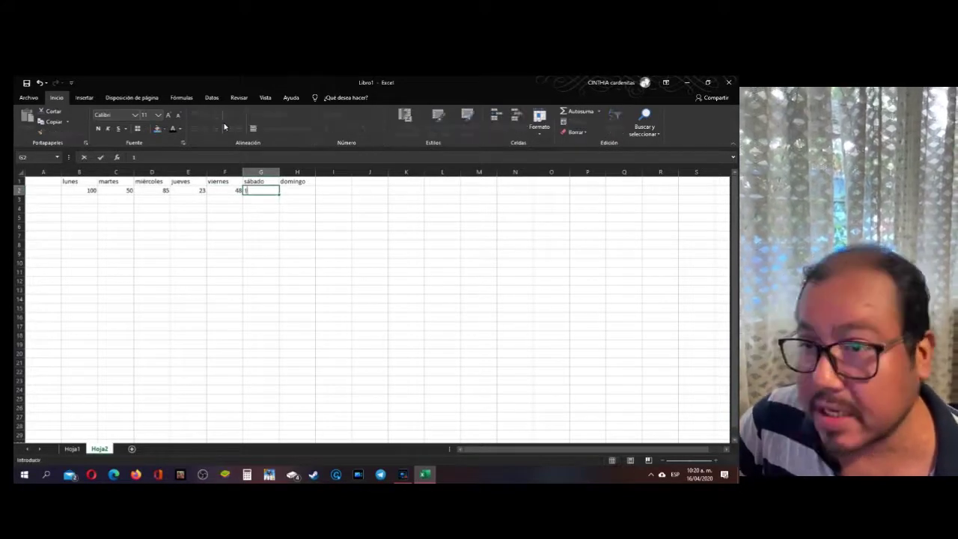
pyautogui.press('Tab')
pyautogui.write('0')
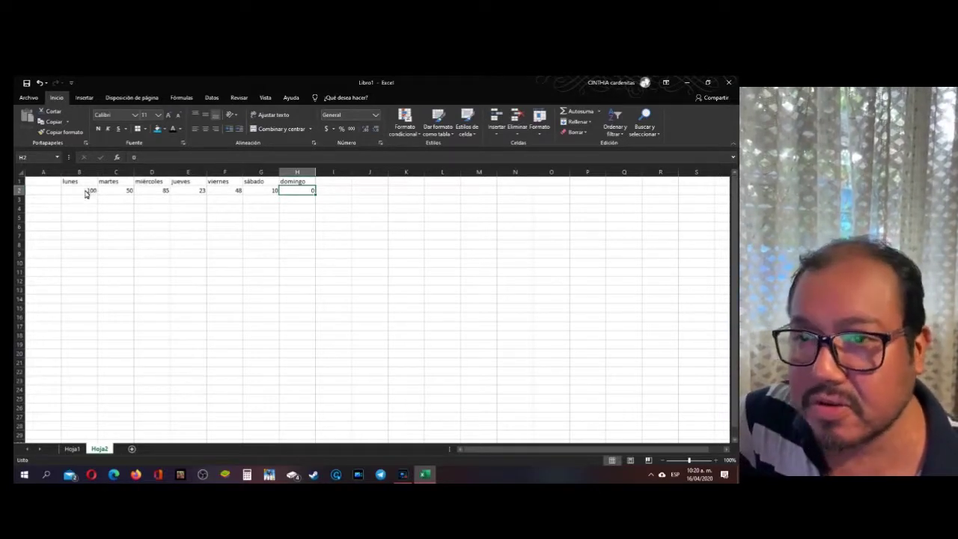
pyautogui.moveTo(86, 193)
pyautogui.mouseDown()
pyautogui.moveTo(295, 197)
pyautogui.moveTo(281, 198)
pyautogui.mouseUp()
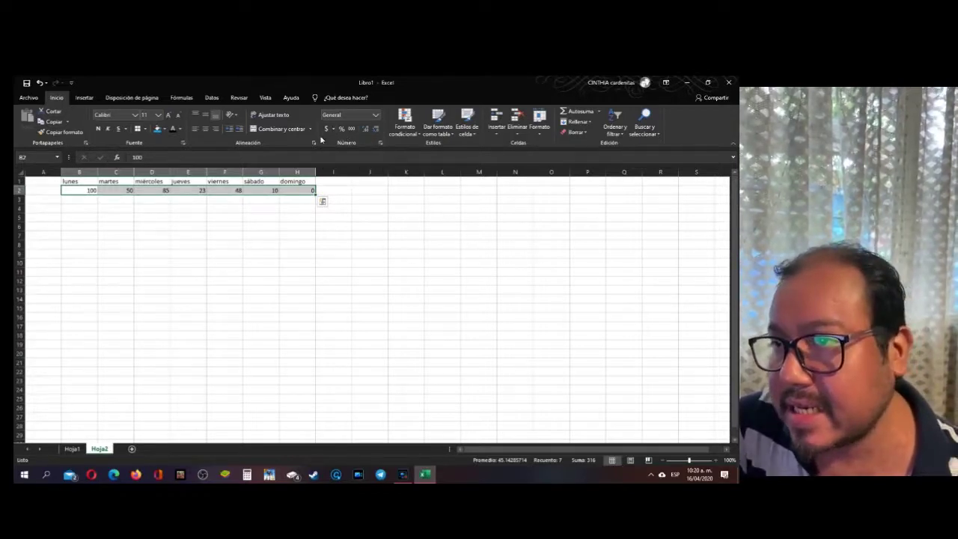
# Apply accounting format to B2:H2 so values show as $ 100.00, with zero as a dash.
pyautogui.click(327, 129)
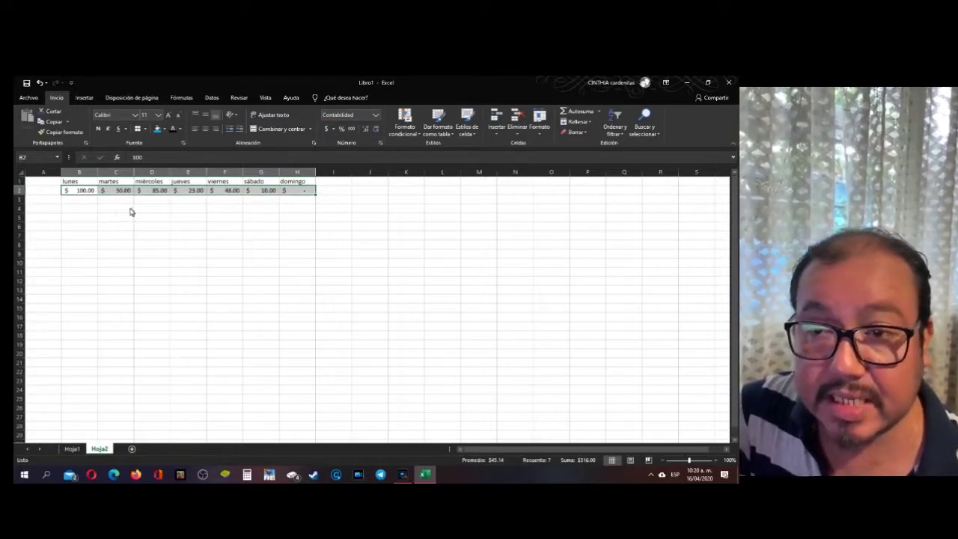
pyautogui.click(143, 200)
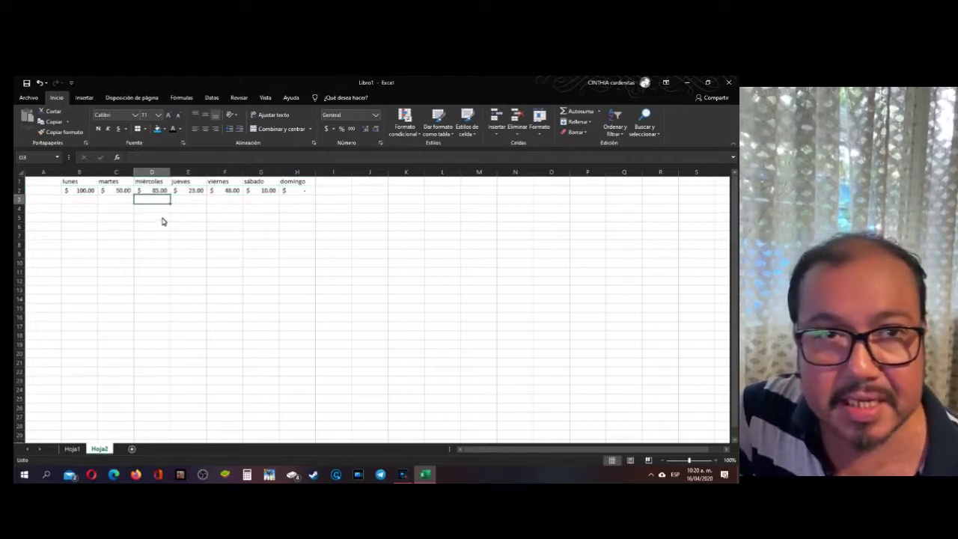
# Fill the weekday headers B1:H1 with yellow.
pyautogui.moveTo(69, 181); pyautogui.dragTo(299, 181)
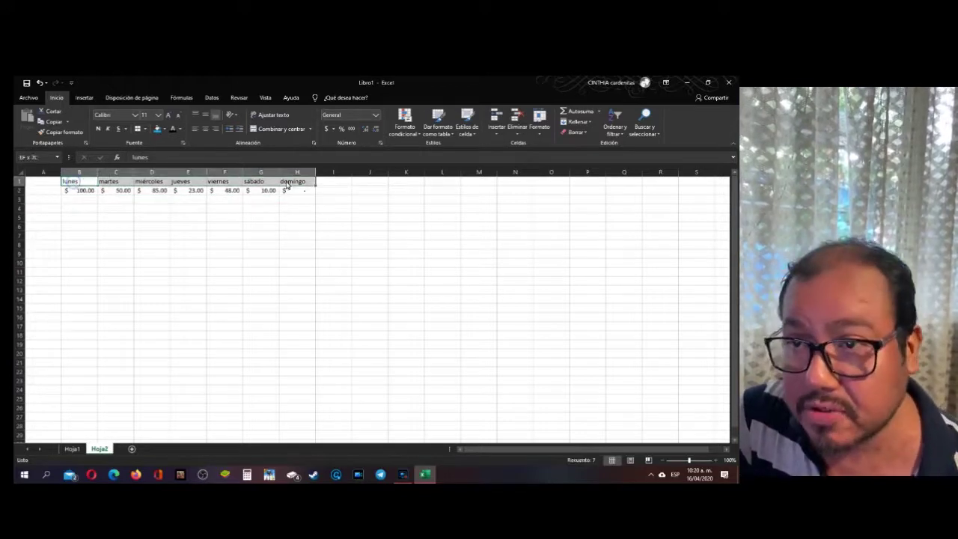
pyautogui.click(165, 129)
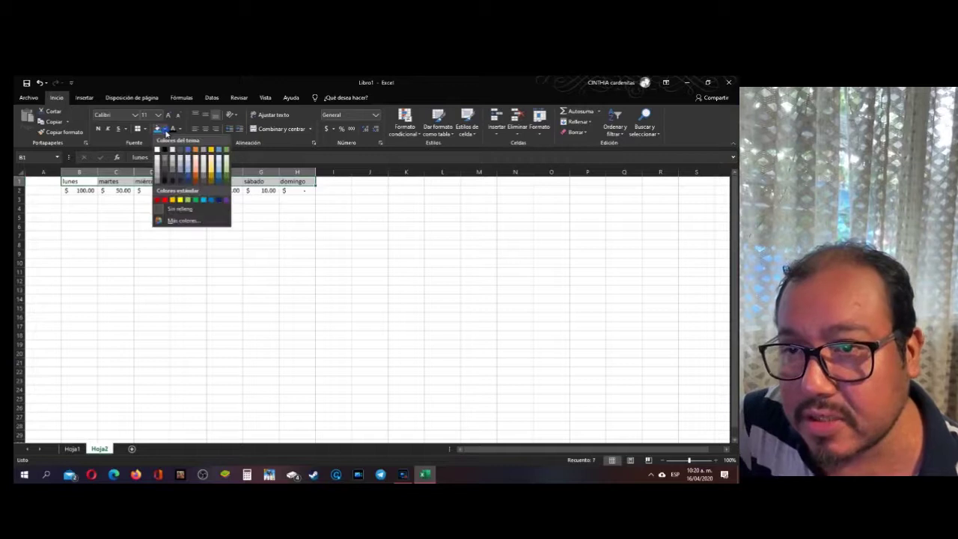
pyautogui.click(180, 199)
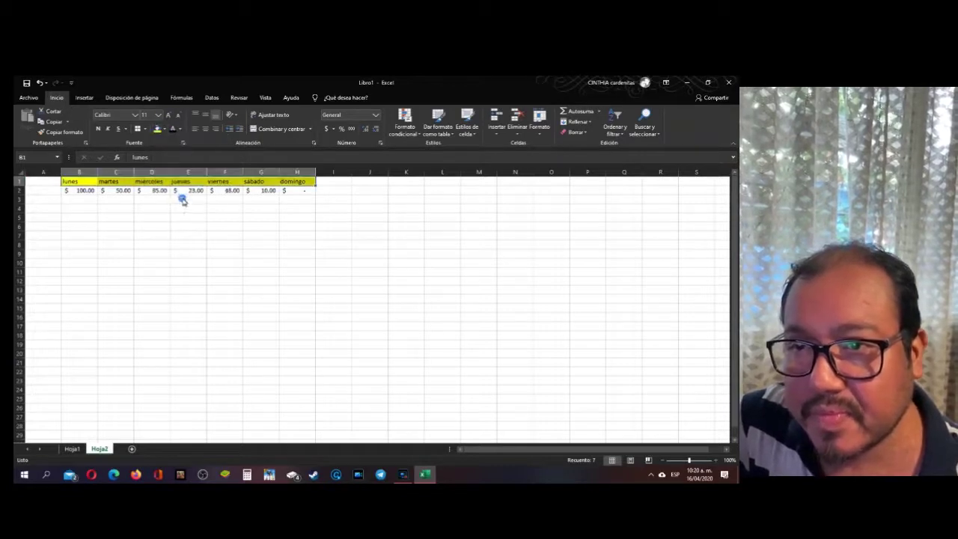
pyautogui.click(225, 208)
# Fill the currency values in B2:H2 with light blue.
pyautogui.moveTo(84, 191); pyautogui.dragTo(312, 191)
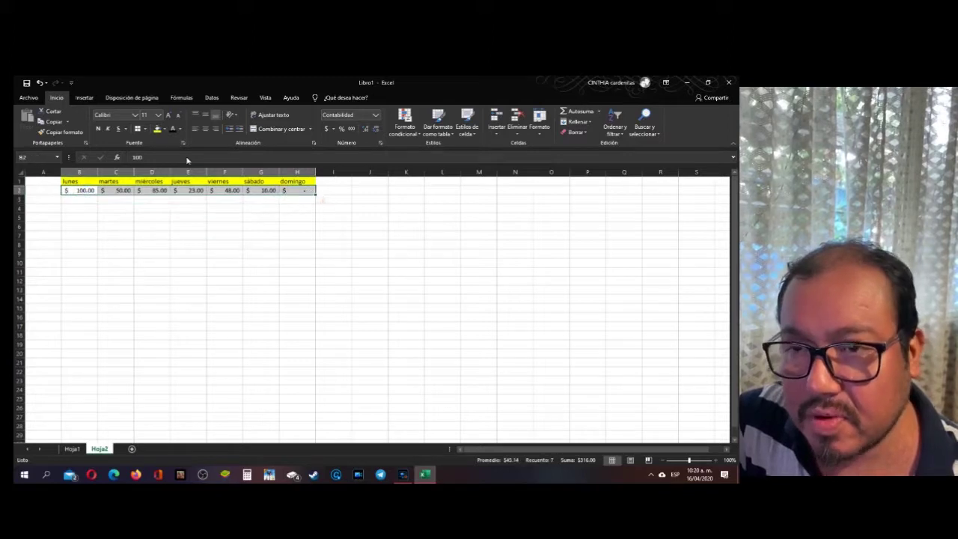
pyautogui.click(165, 129)
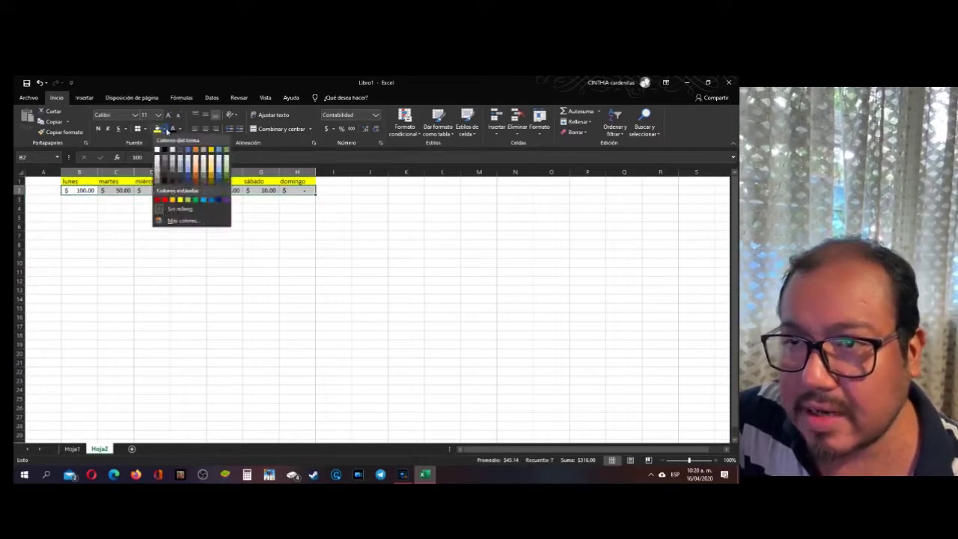
pyautogui.click(217, 171)
pyautogui.click(191, 217)
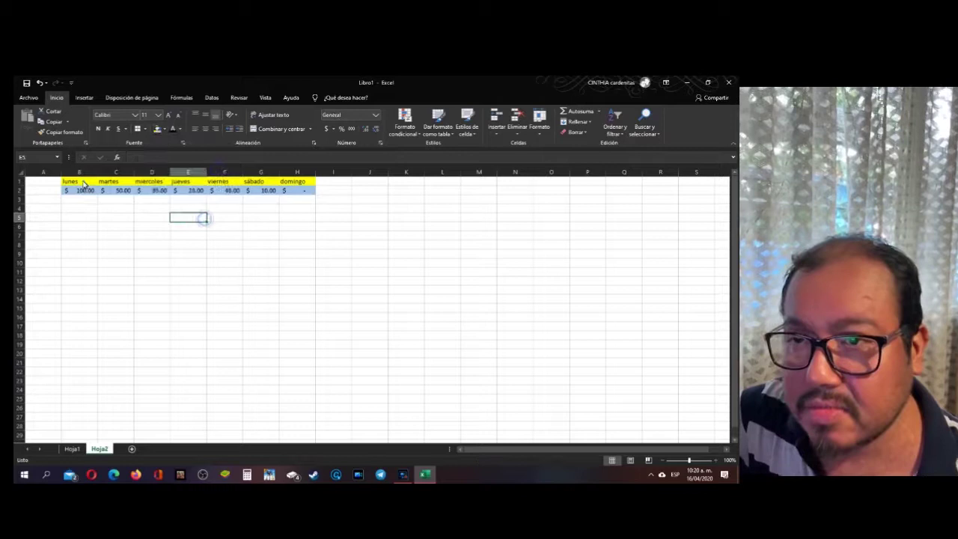
pyautogui.moveTo(81, 181); pyautogui.dragTo(312, 192)
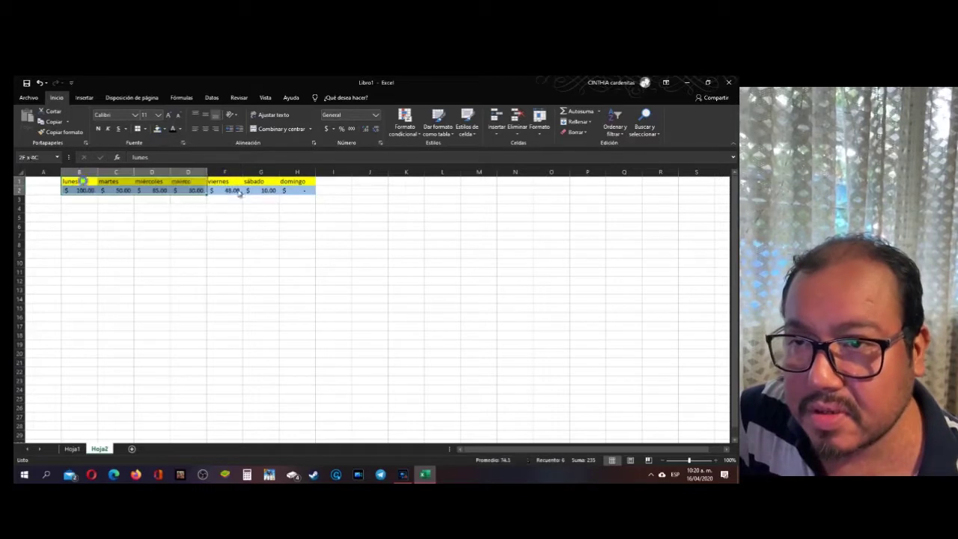
# Apply Todos los bordes to B1:H2 so every table cell is outlined.
pyautogui.click(146, 130)
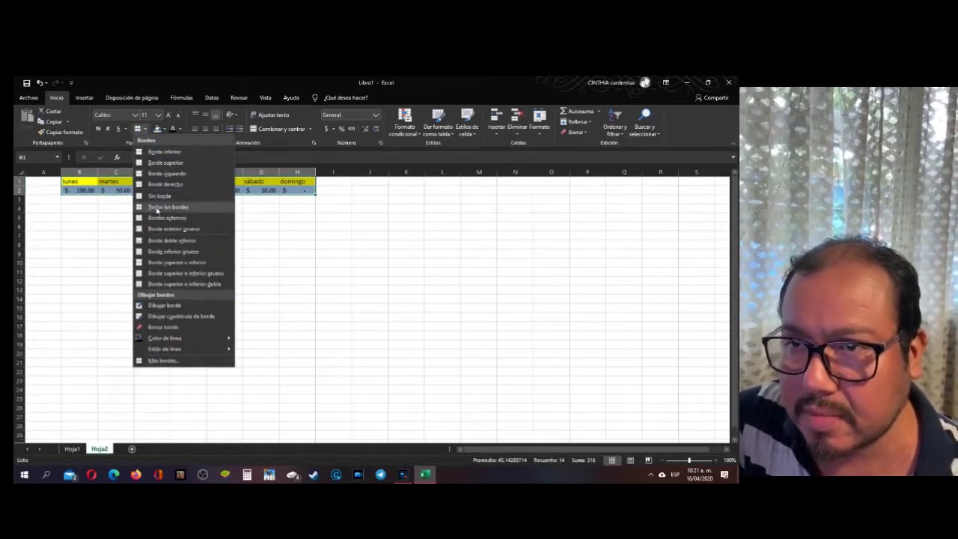
pyautogui.click(157, 208)
pyautogui.click(157, 210)
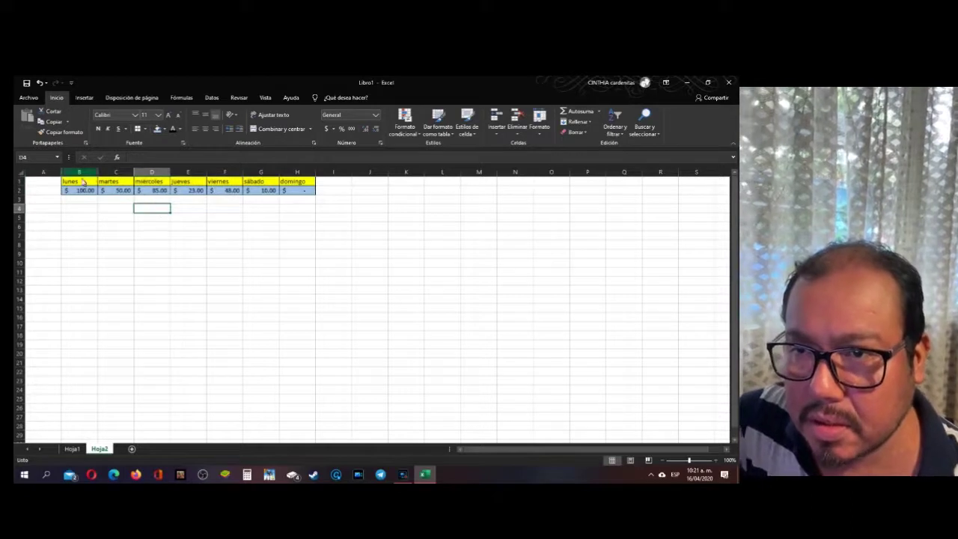
pyautogui.click(125, 272)
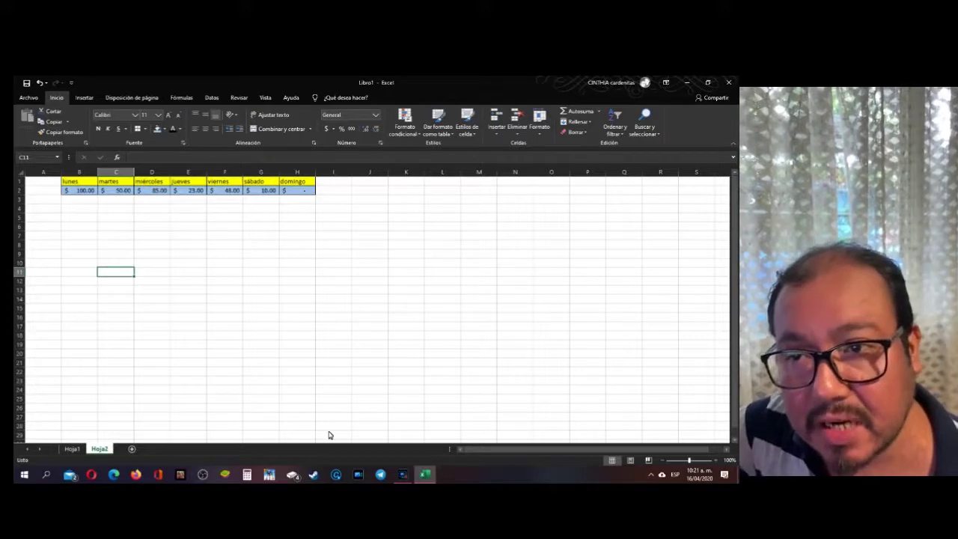
pyautogui.moveTo(405, 479)
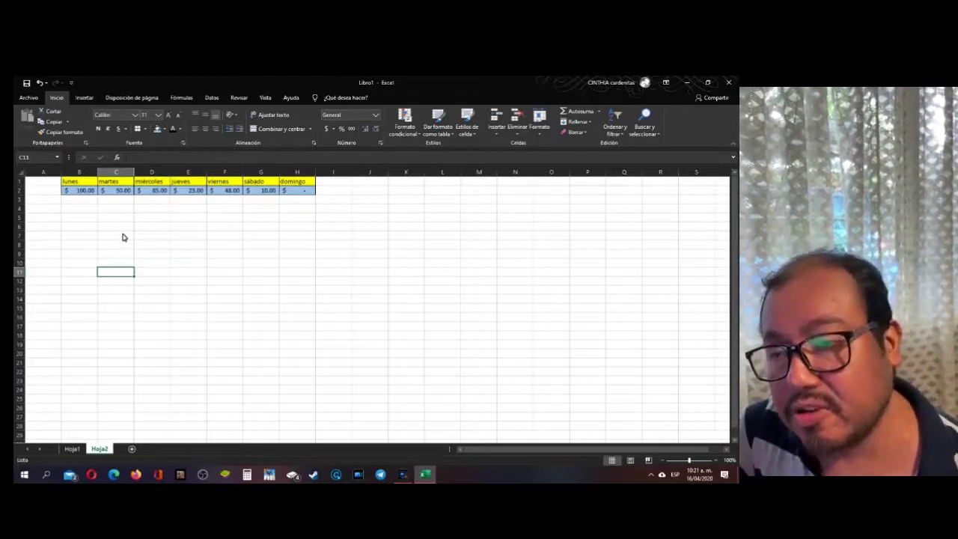
pyautogui.click(112, 235)
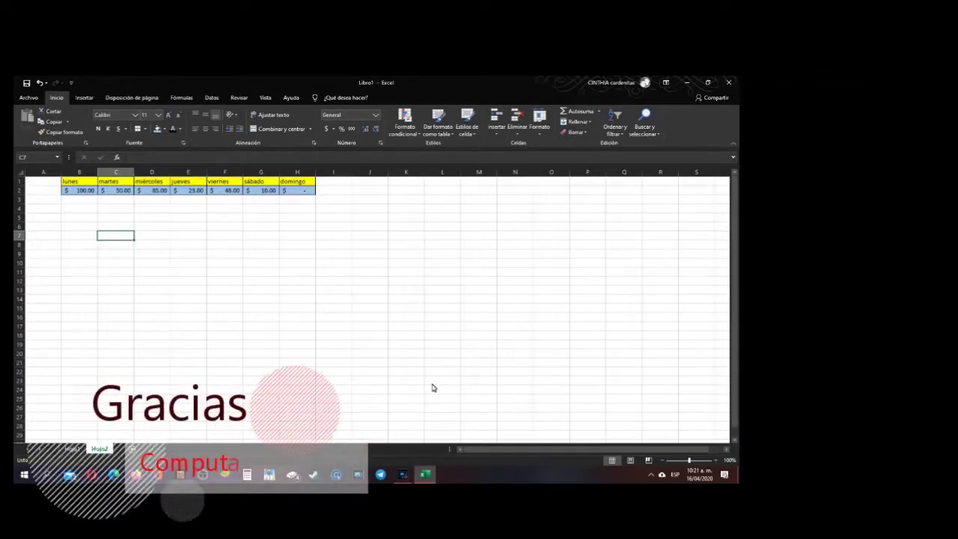
pyautogui.click(403, 475)
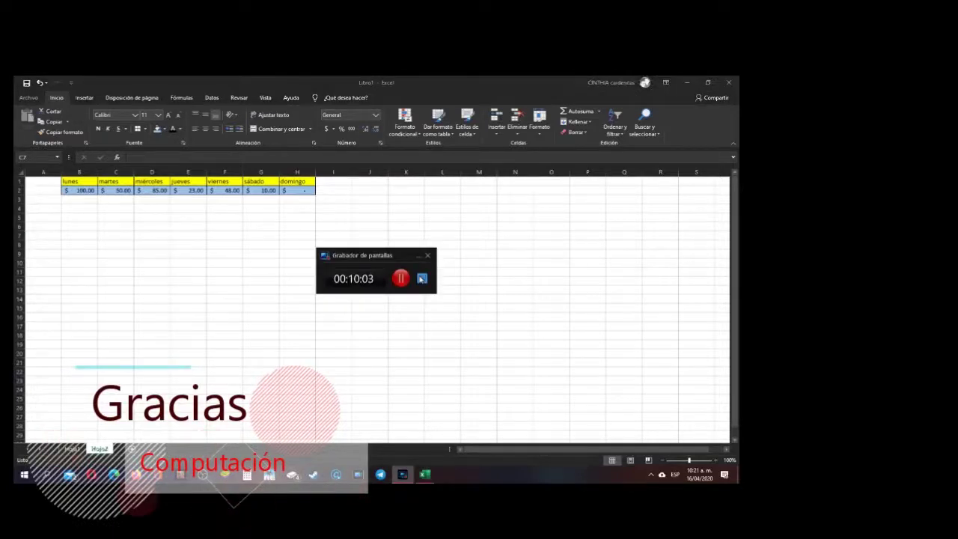
pyautogui.click(421, 279)
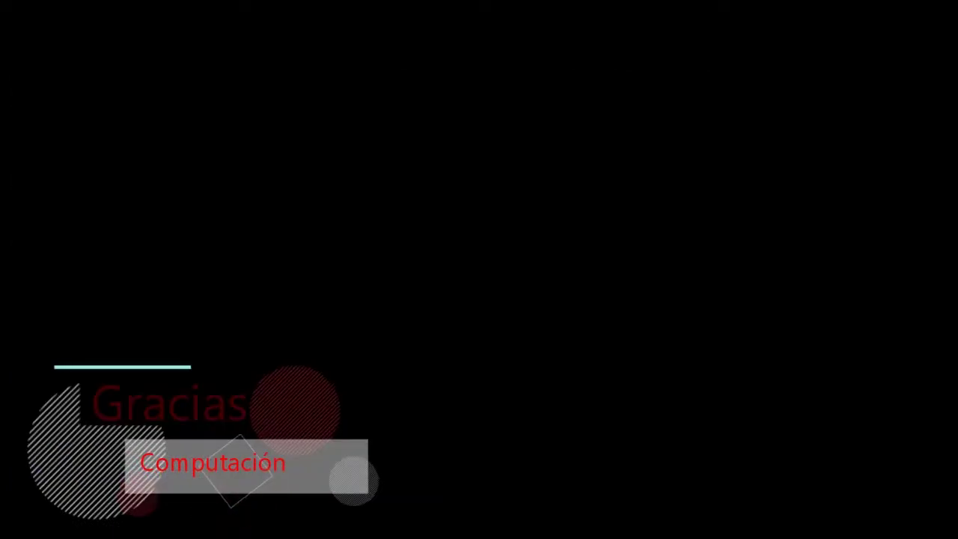